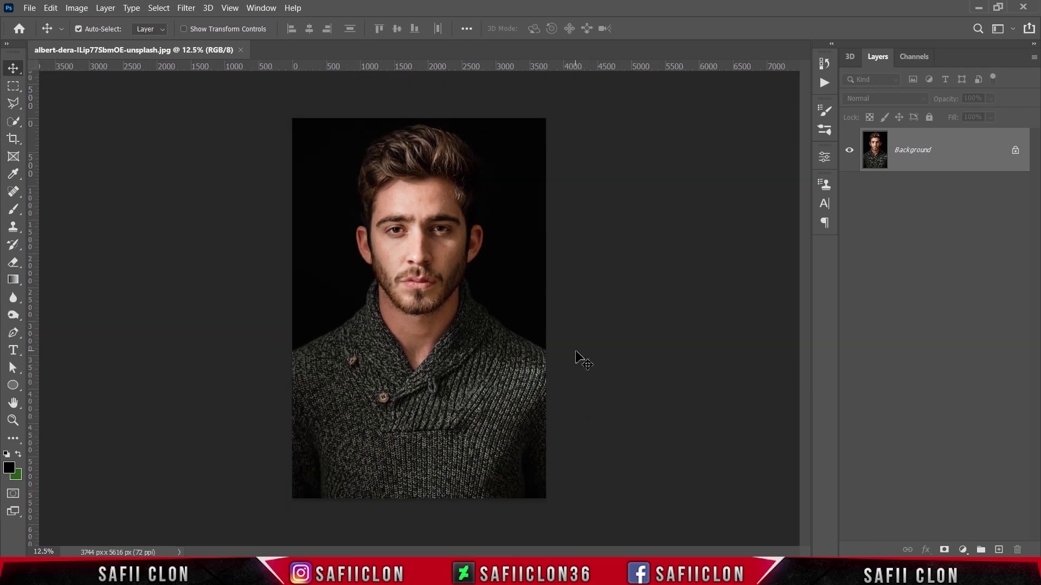
Unlock the background layer, duplicate it and hide the lower copy.
{"action": "left_click", "coordinate": [1014, 150]}
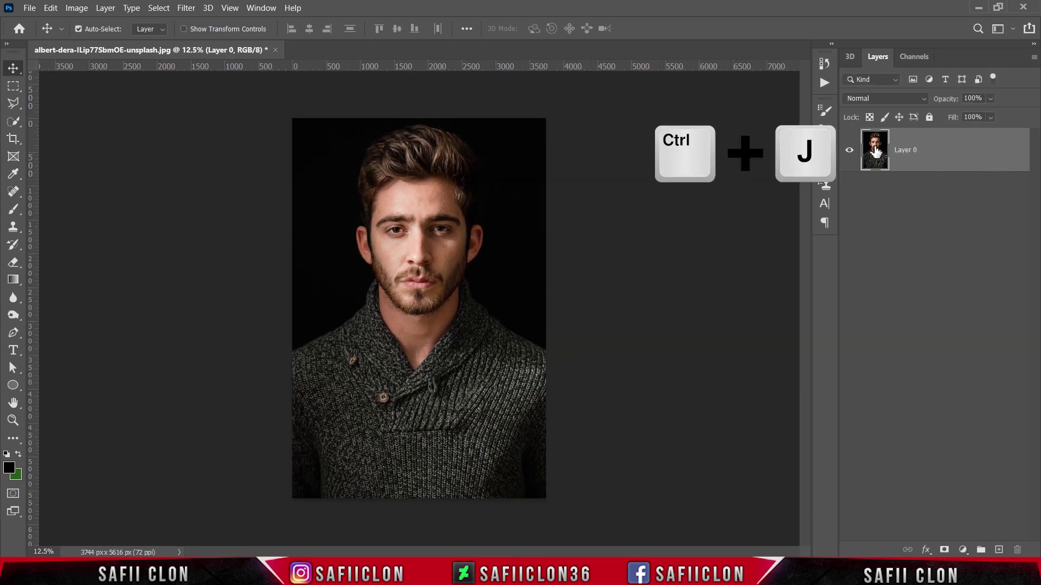
{"action": "key", "text": "ctrl+j"}
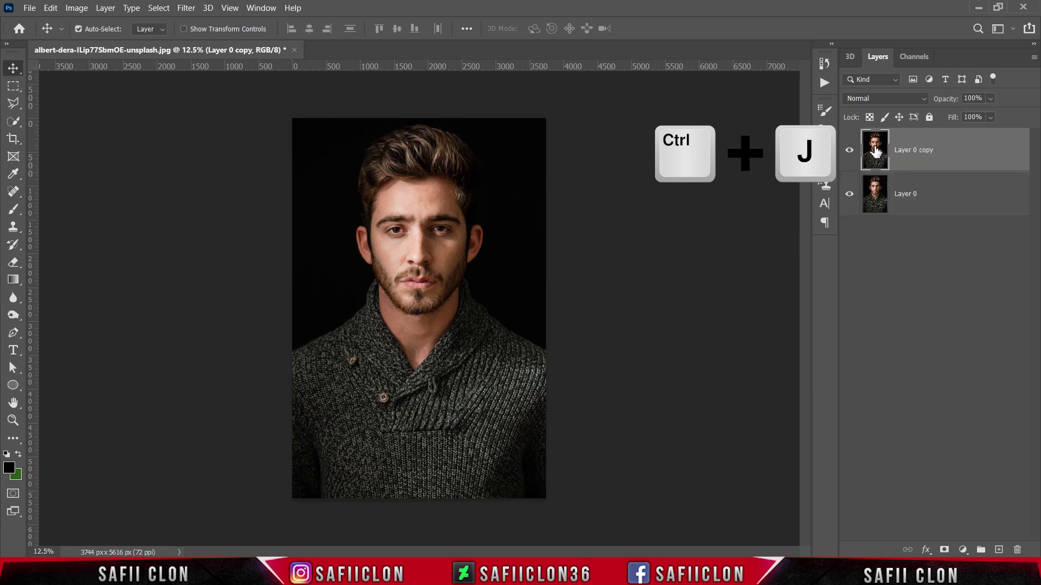
{"action": "left_click", "coordinate": [850, 194]}
Rename the upper layer EDIT and the hidden lower layer ORIGINAL.
{"action": "double_click", "coordinate": [908, 150]}
{"action": "type", "text": "EDIT"}
{"action": "key", "text": "Return"}
{"action": "double_click", "coordinate": [906, 194]}
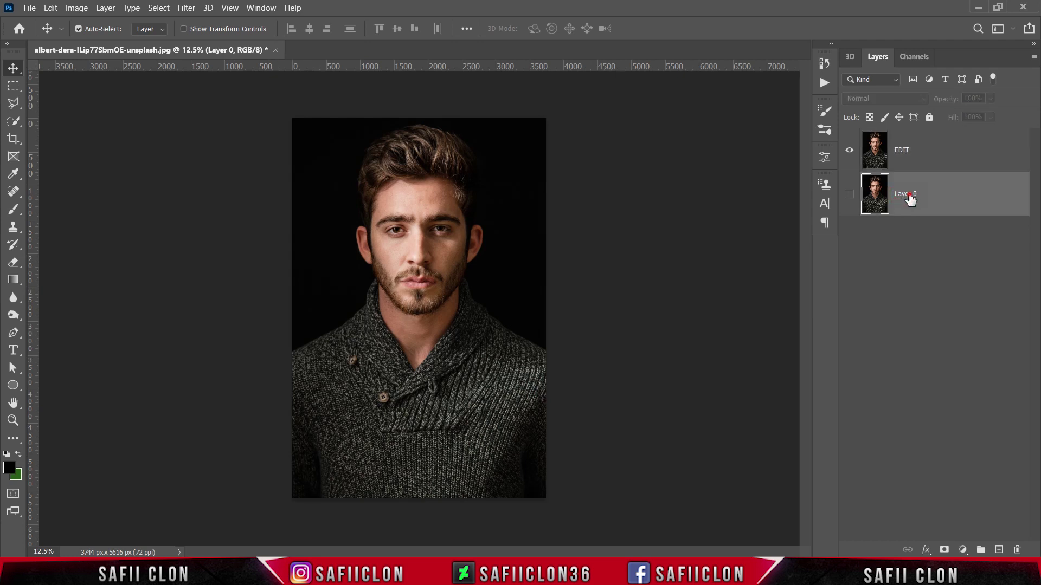
{"action": "type", "text": "ORIGINAL"}
{"action": "left_click", "coordinate": [952, 192]}
Select the man on the EDIT layer with the Quick Selection tool and mask out the background.
{"action": "left_click", "coordinate": [942, 157]}
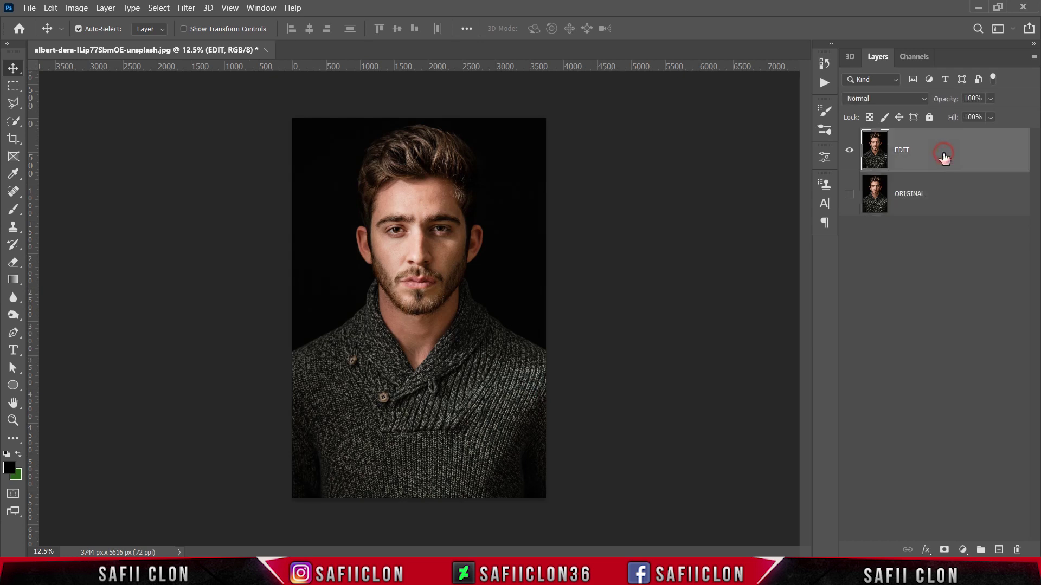
{"action": "left_click", "coordinate": [13, 121]}
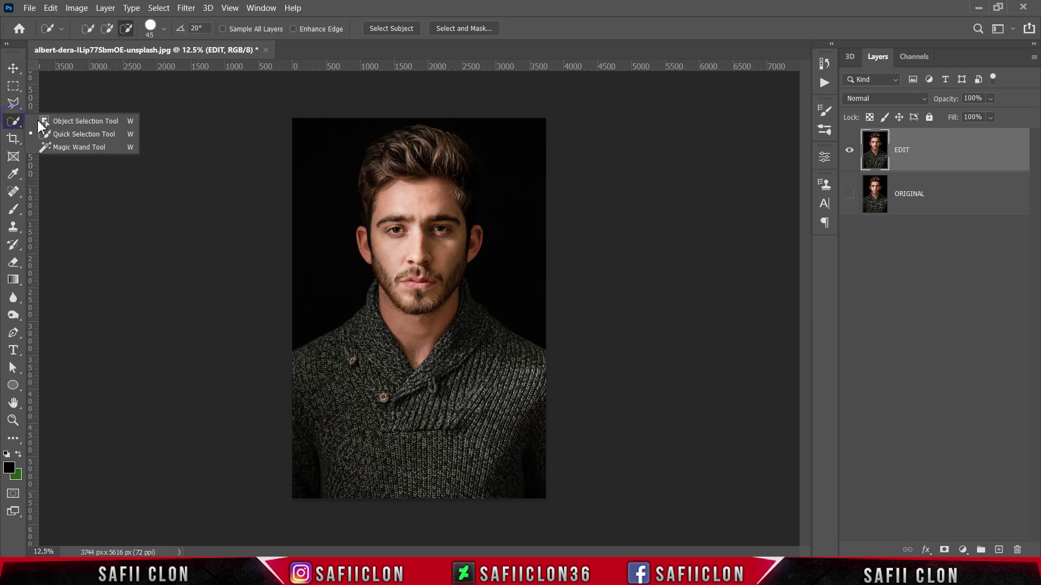
{"action": "left_click", "coordinate": [59, 132]}
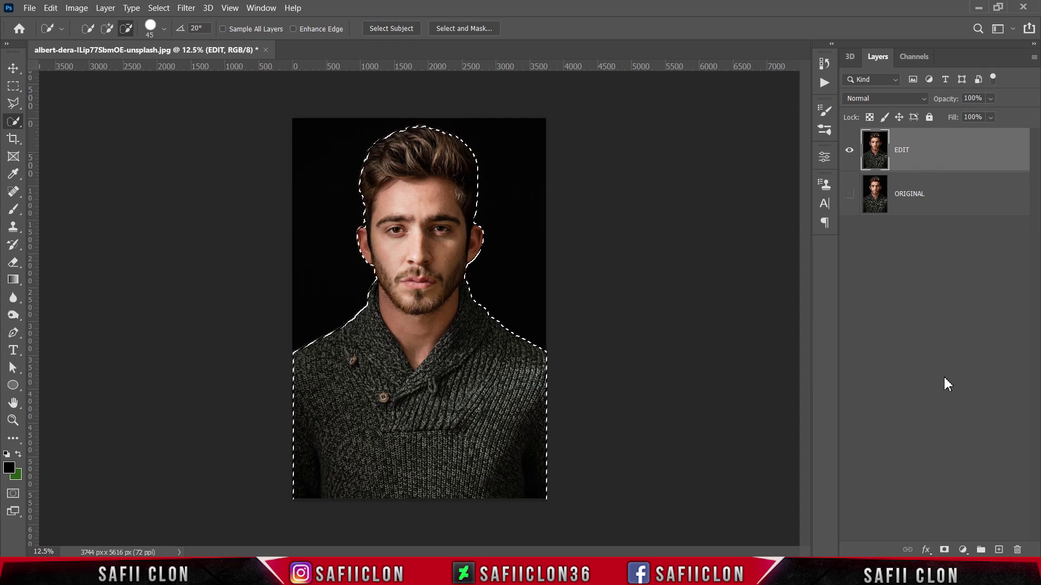
{"action": "left_click", "coordinate": [944, 550]}
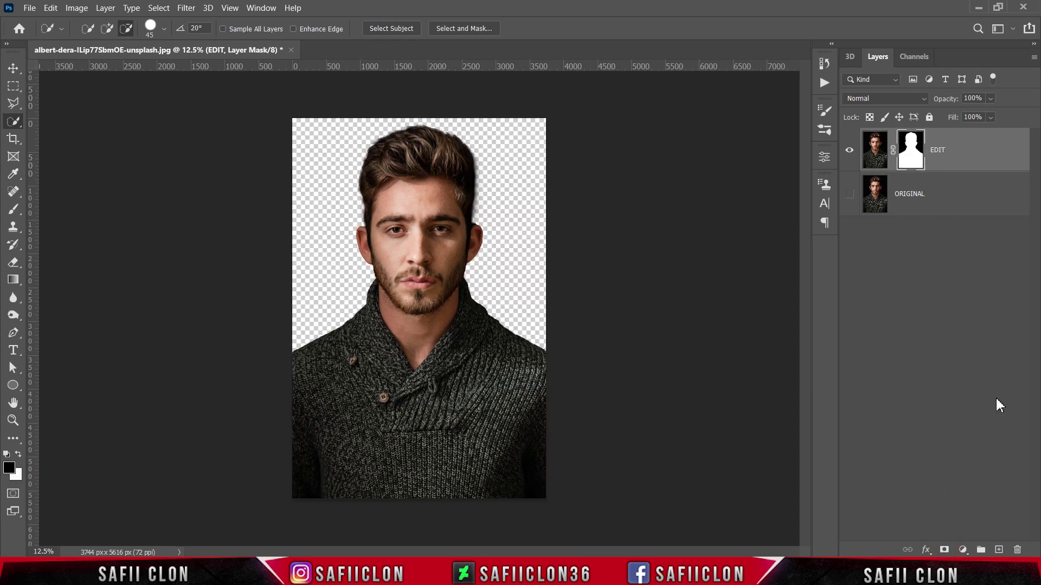
Convert the masked EDIT layer to a smart object and apply a Black & White adjustment with the Default preset.
{"action": "right_click", "coordinate": [959, 142]}
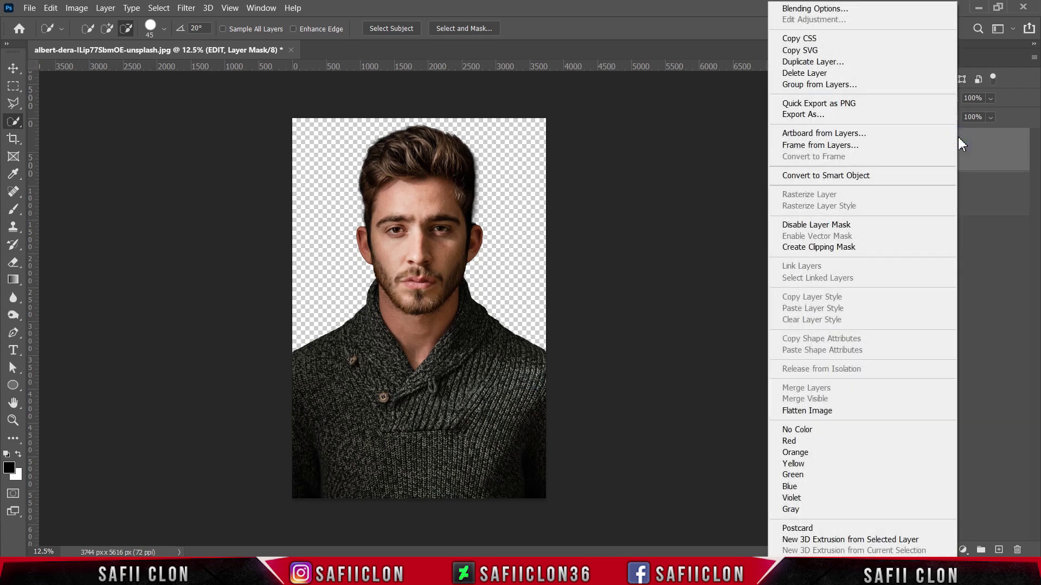
{"action": "left_click", "coordinate": [802, 176]}
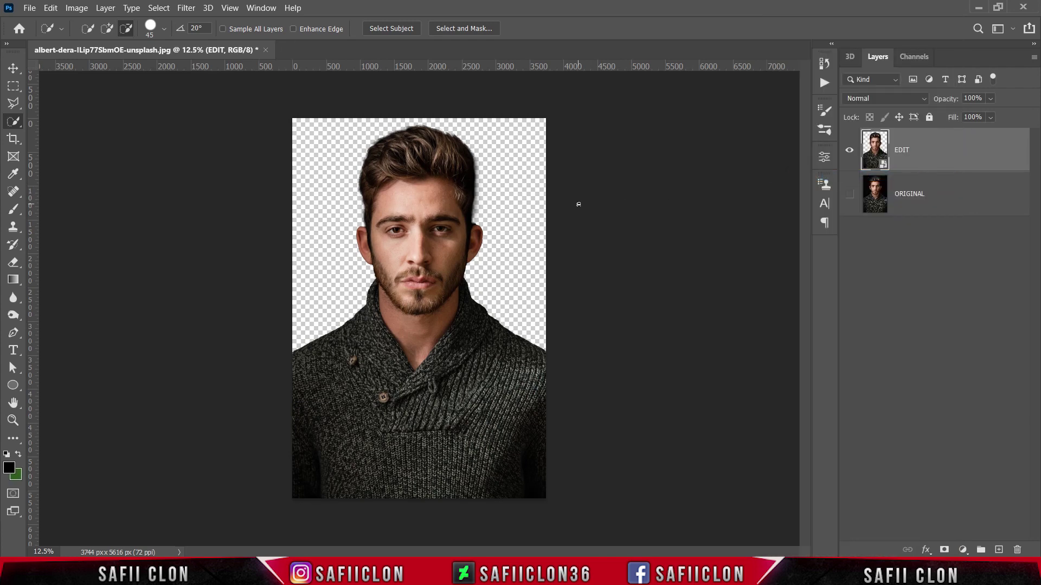
{"action": "left_click", "coordinate": [77, 8]}
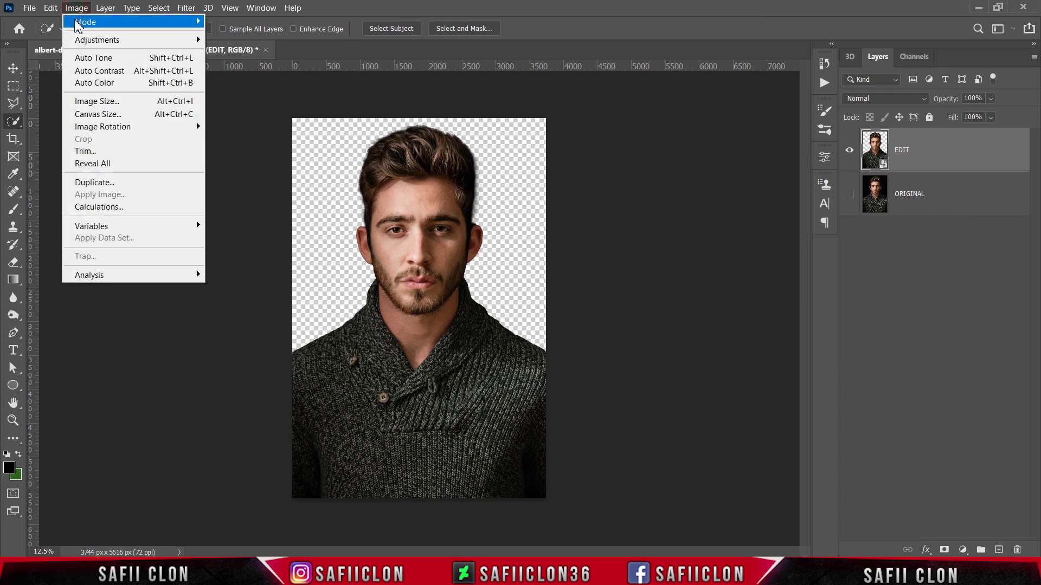
{"action": "mouse_move", "coordinate": [136, 39]}
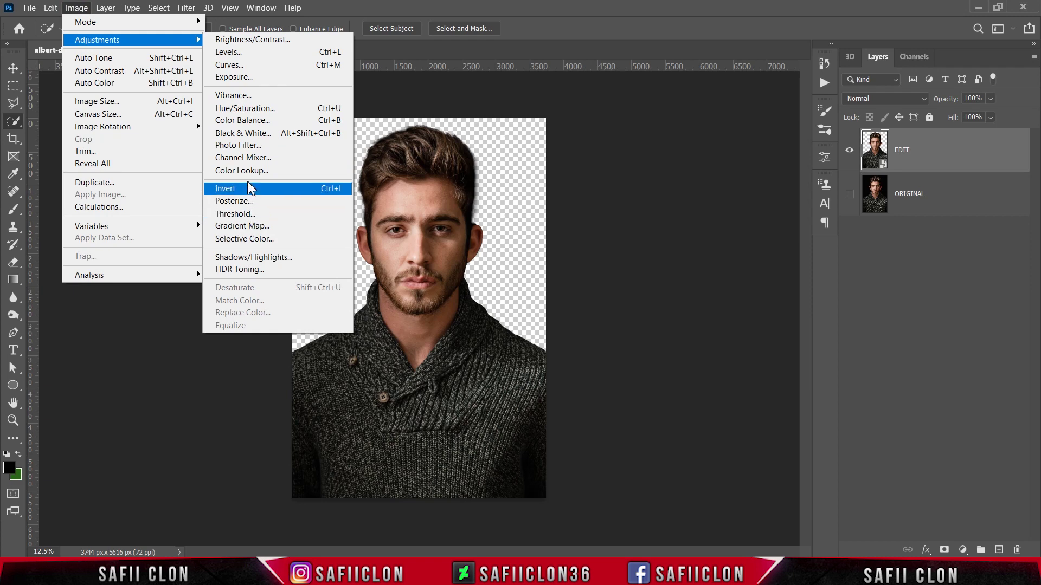
{"action": "left_click", "coordinate": [242, 132]}
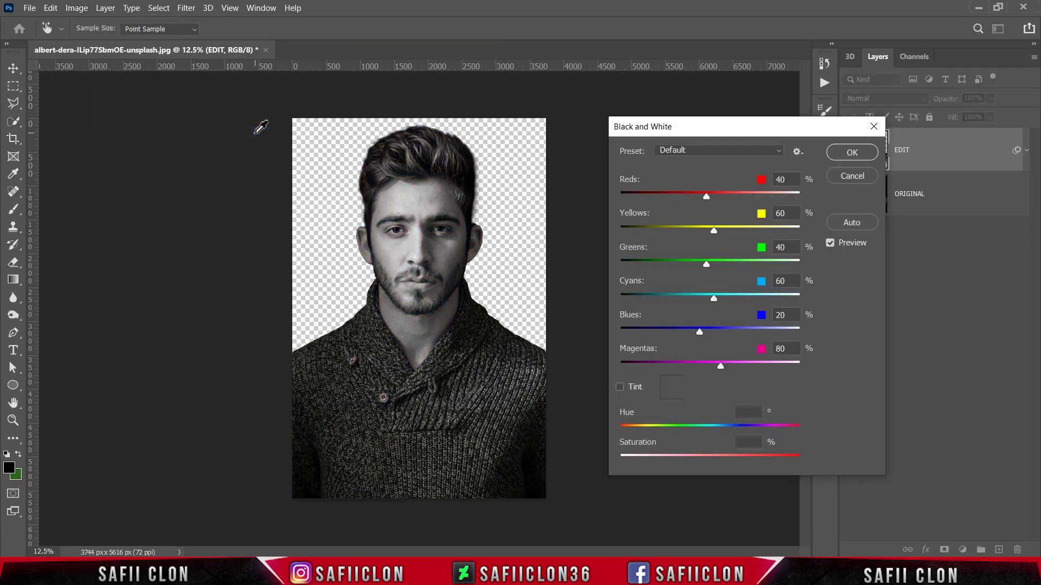
{"action": "left_click", "coordinate": [849, 154]}
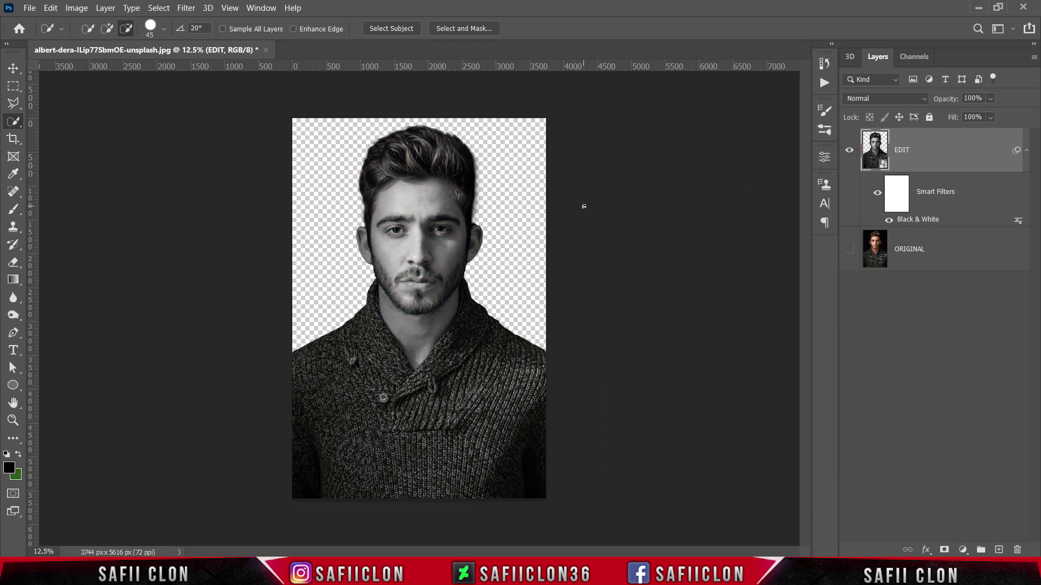
Apply a slight Gaussian Blur to the EDIT smart object, with a radius just under 3.4 pixels.
{"action": "left_click", "coordinate": [186, 7]}
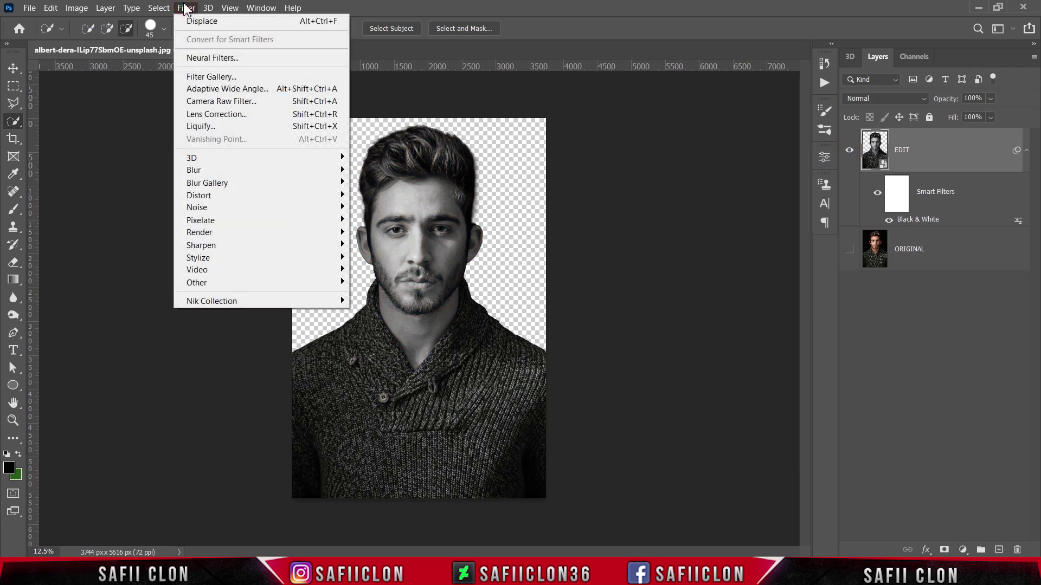
{"action": "mouse_move", "coordinate": [320, 170]}
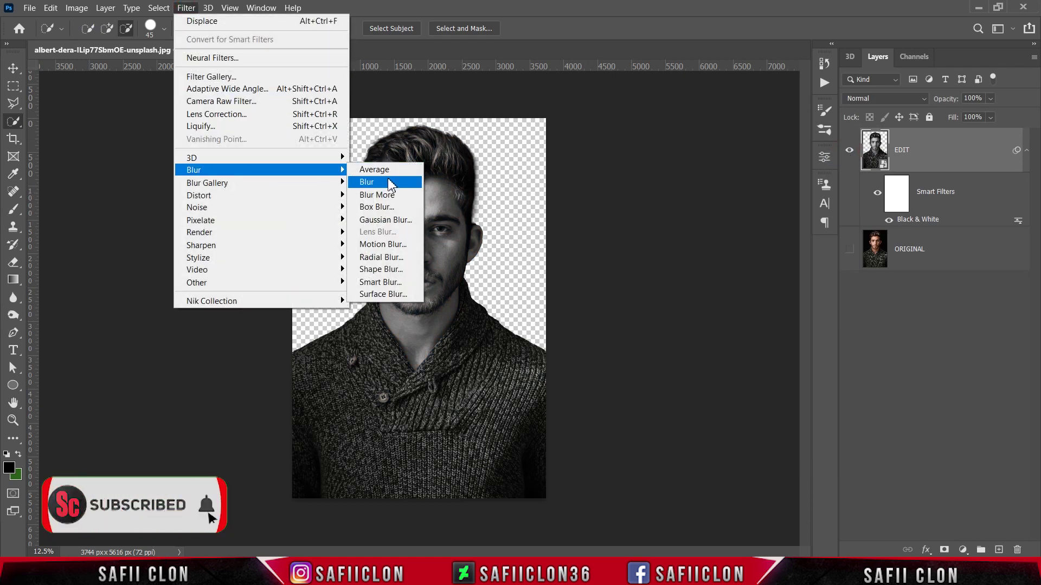
{"action": "left_click", "coordinate": [399, 225]}
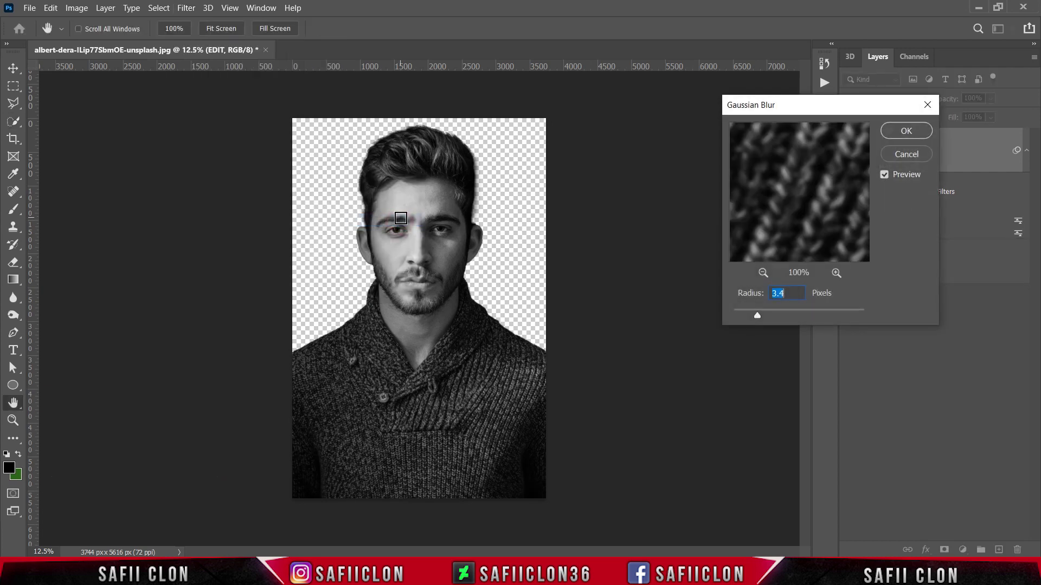
{"action": "mouse_move", "coordinate": [757, 314]}
{"action": "left_mouse_down"}
{"action": "mouse_move", "coordinate": [797, 317]}
{"action": "mouse_move", "coordinate": [755, 313]}
{"action": "left_mouse_up"}
{"action": "left_click", "coordinate": [897, 135]}
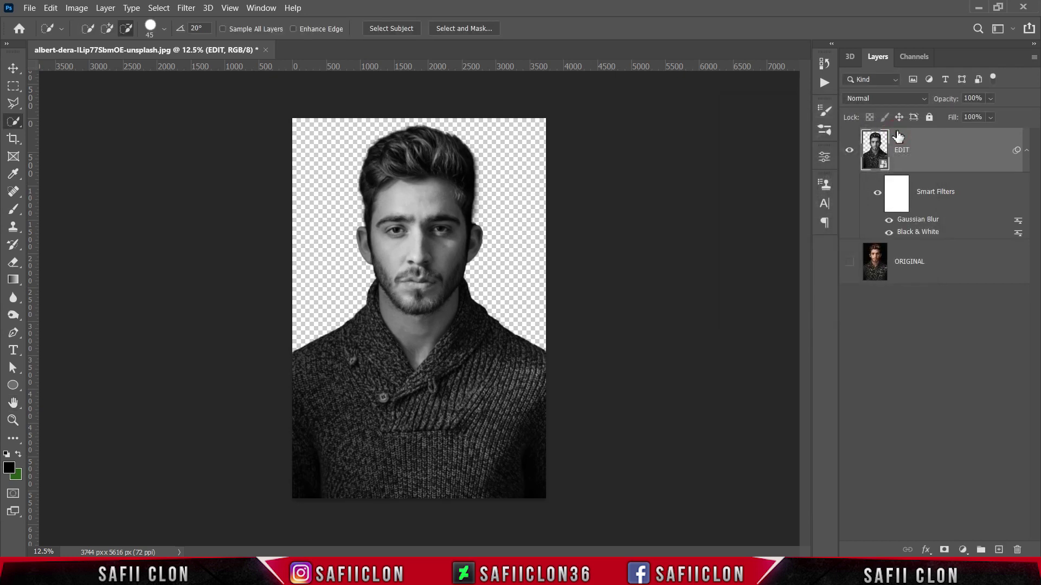
Save the document as 1 in Photoshop PSD format in the Poster folder, with Maximize Compatibility on.
{"action": "left_click", "coordinate": [29, 8]}
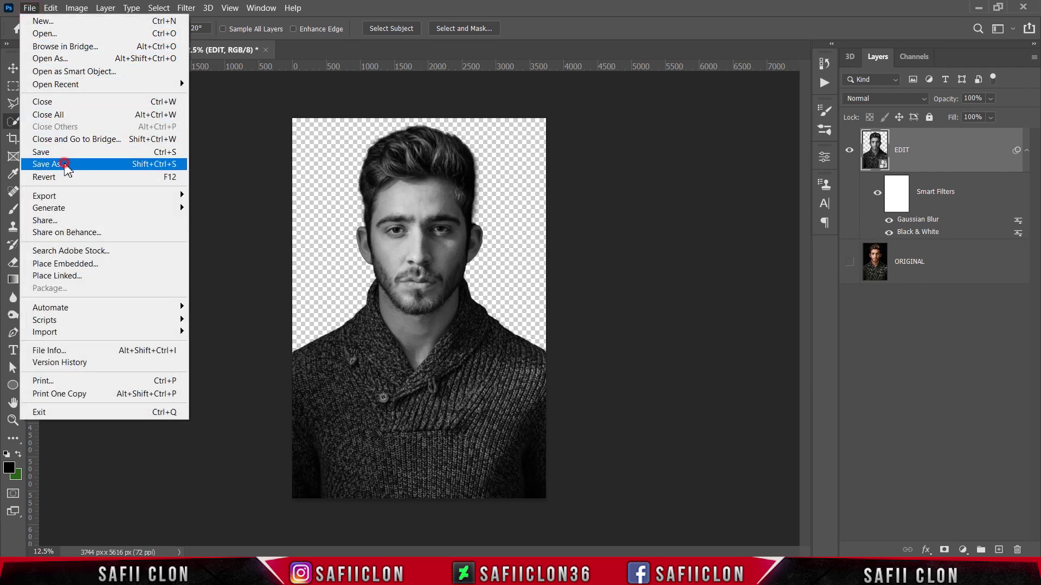
{"action": "left_click", "coordinate": [64, 165]}
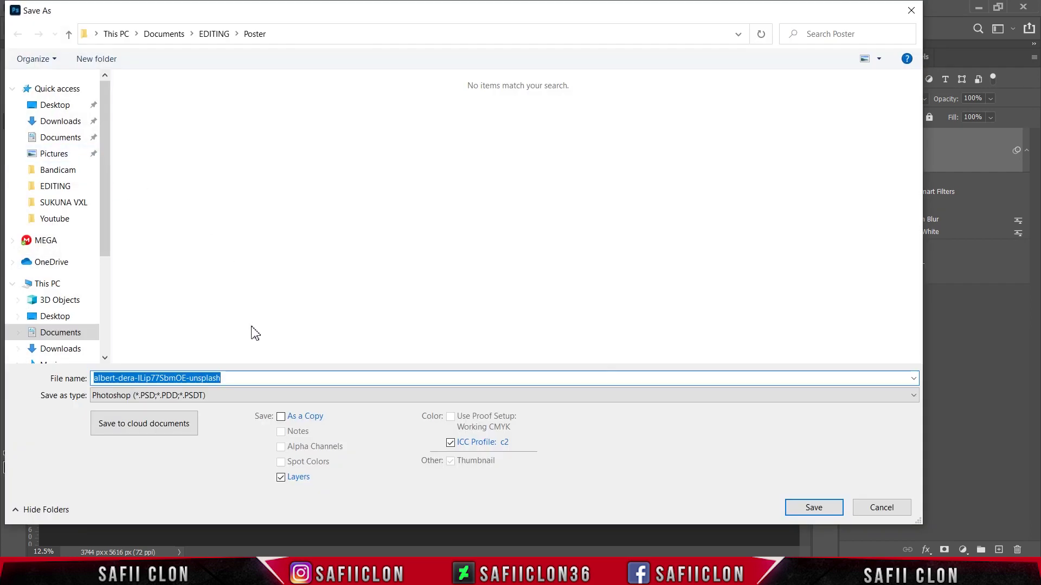
{"action": "type", "text": "1"}
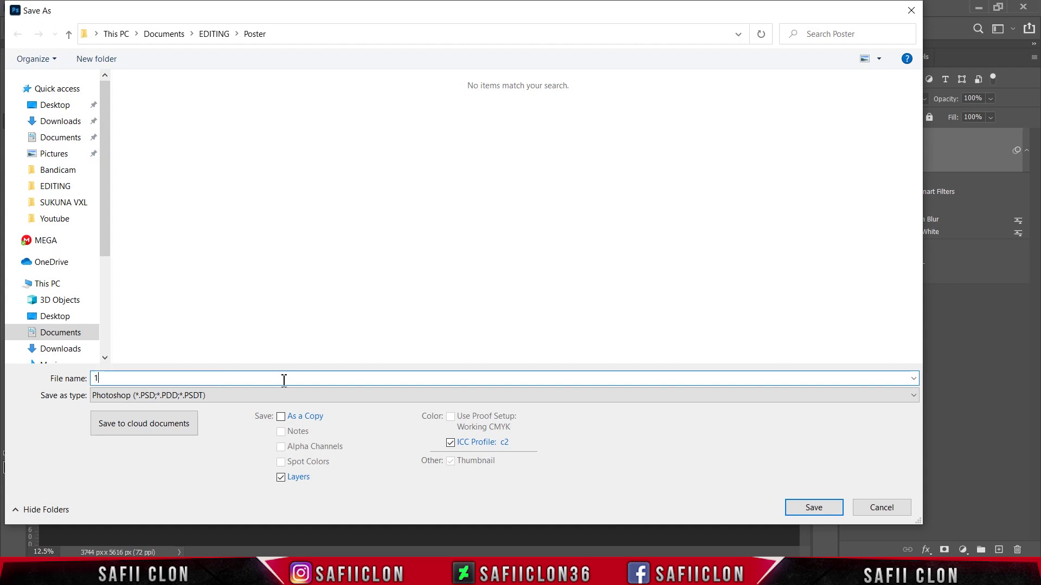
{"action": "left_click", "coordinate": [282, 399]}
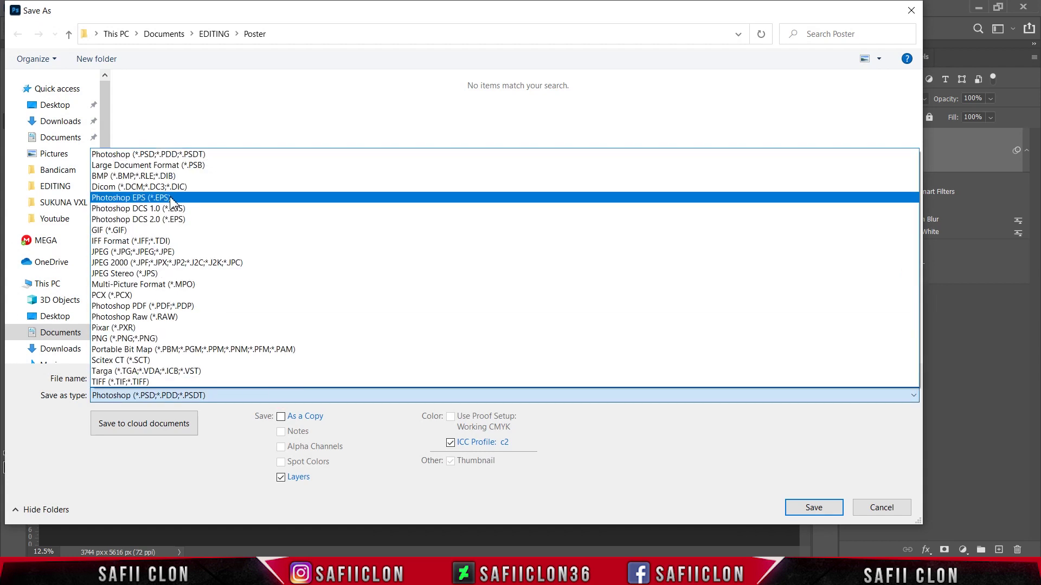
{"action": "left_click", "coordinate": [171, 155]}
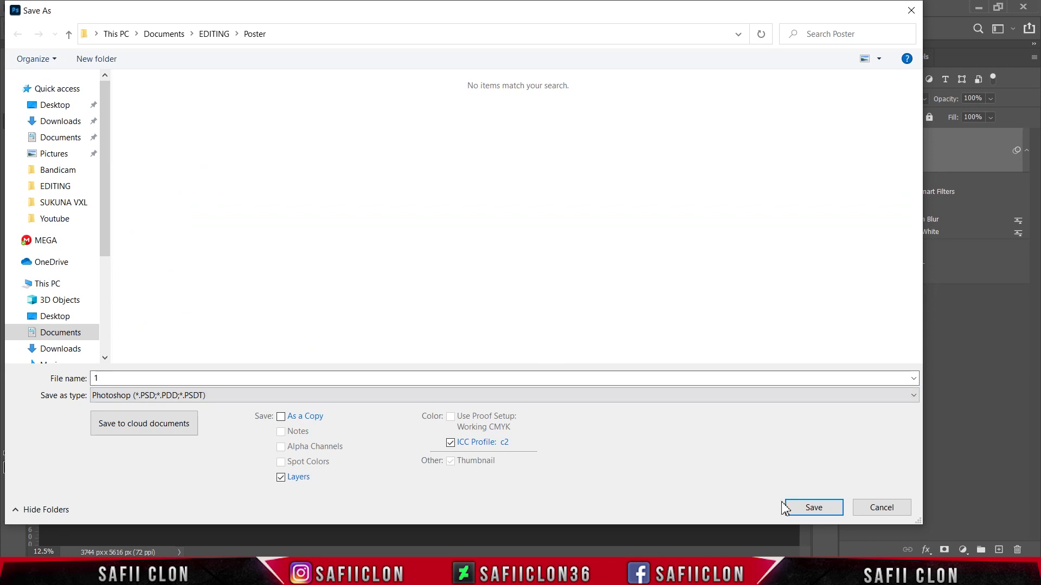
{"action": "left_click", "coordinate": [803, 509]}
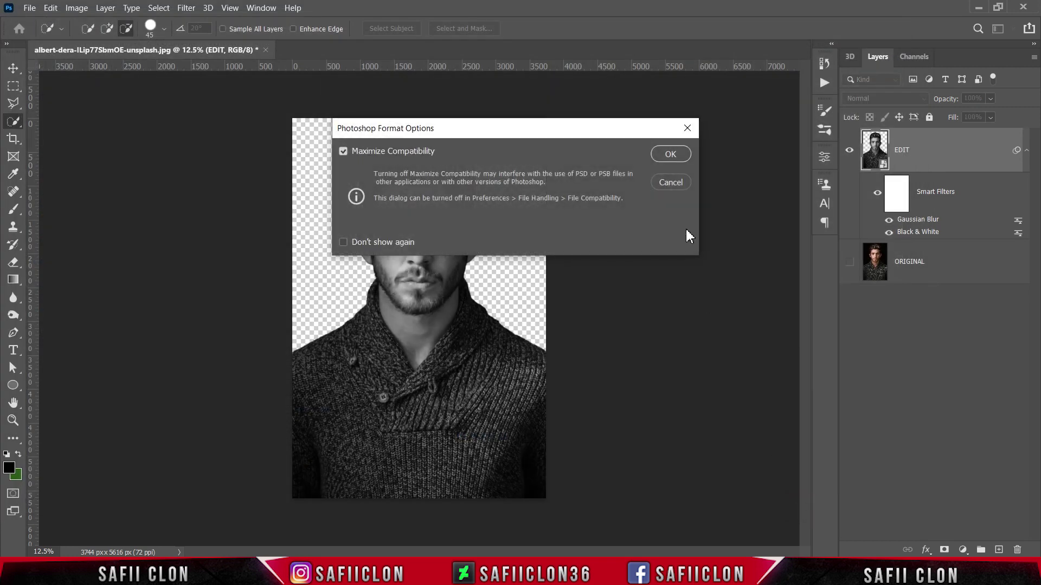
{"action": "left_click", "coordinate": [670, 155]}
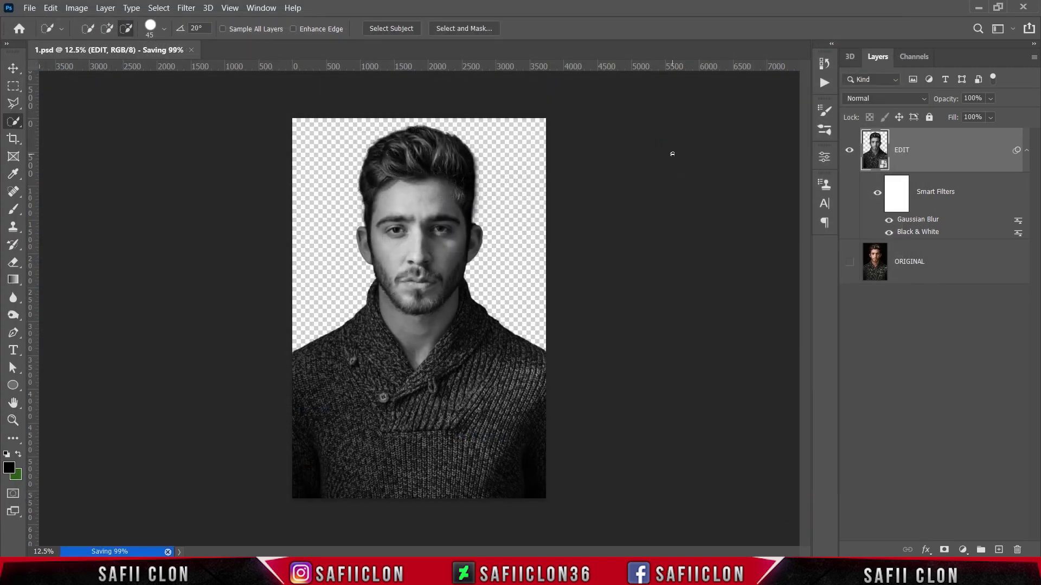
Hide EDIT's Gaussian Blur filter and add a black (#000000) Solid Color fill layer above ORIGINAL, ending with EDIT selected.
{"action": "left_click", "coordinate": [888, 221]}
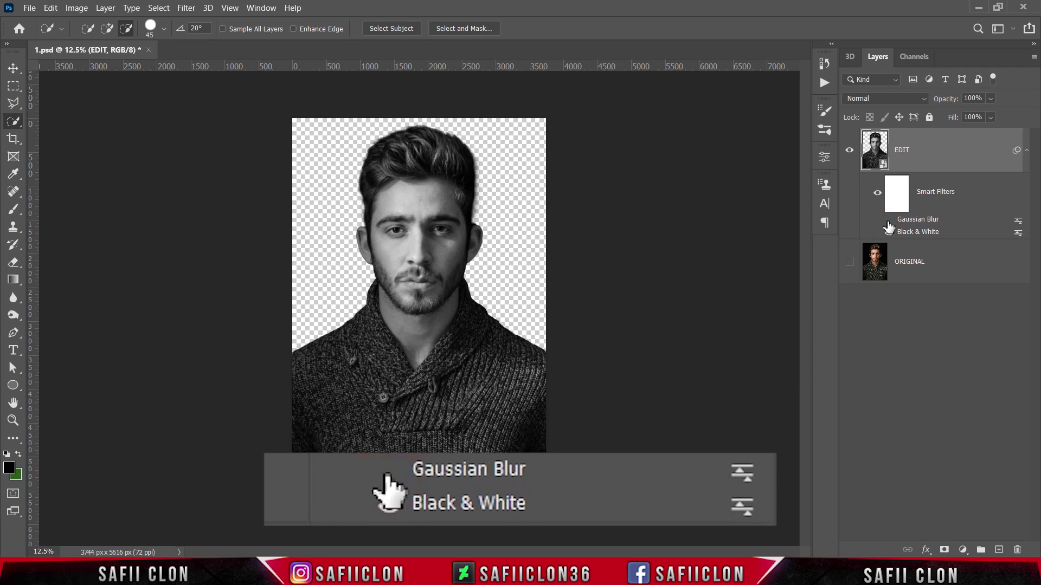
{"action": "left_click", "coordinate": [926, 271]}
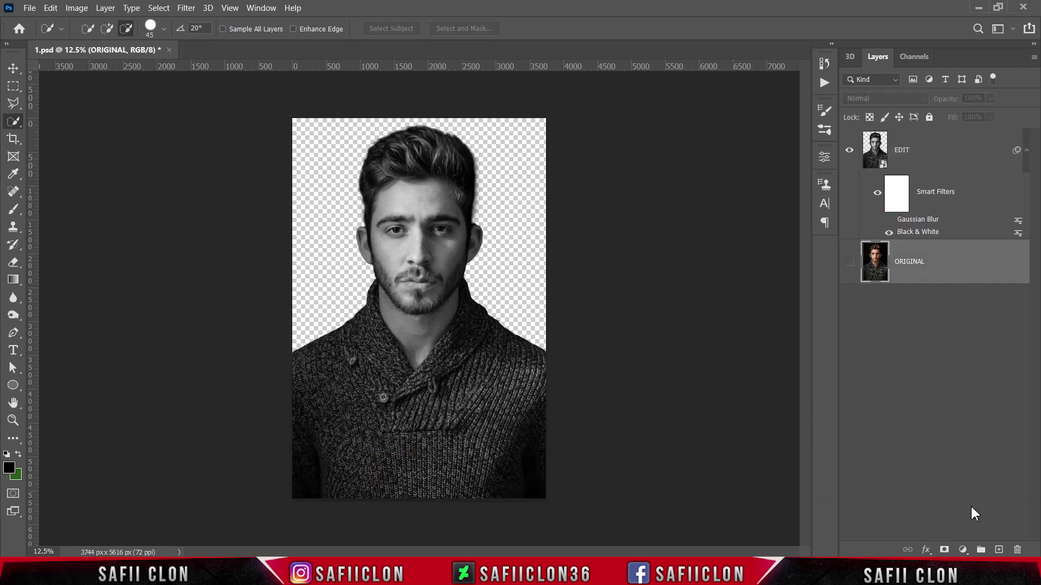
{"action": "left_click", "coordinate": [963, 550]}
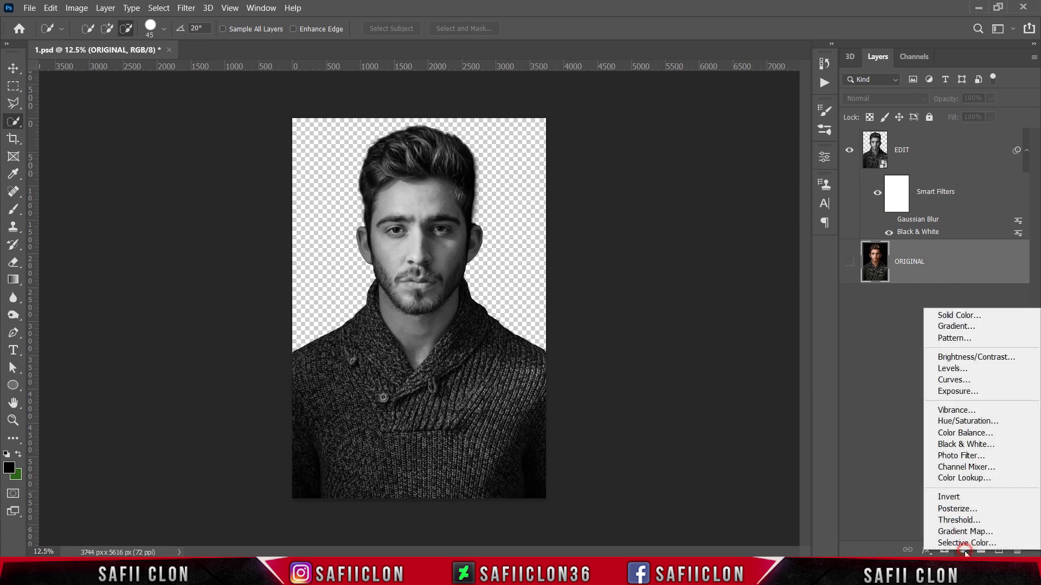
{"action": "left_click", "coordinate": [952, 315]}
{"action": "left_click_drag", "start_coordinate": [600, 144], "coordinate": [512, 230]}
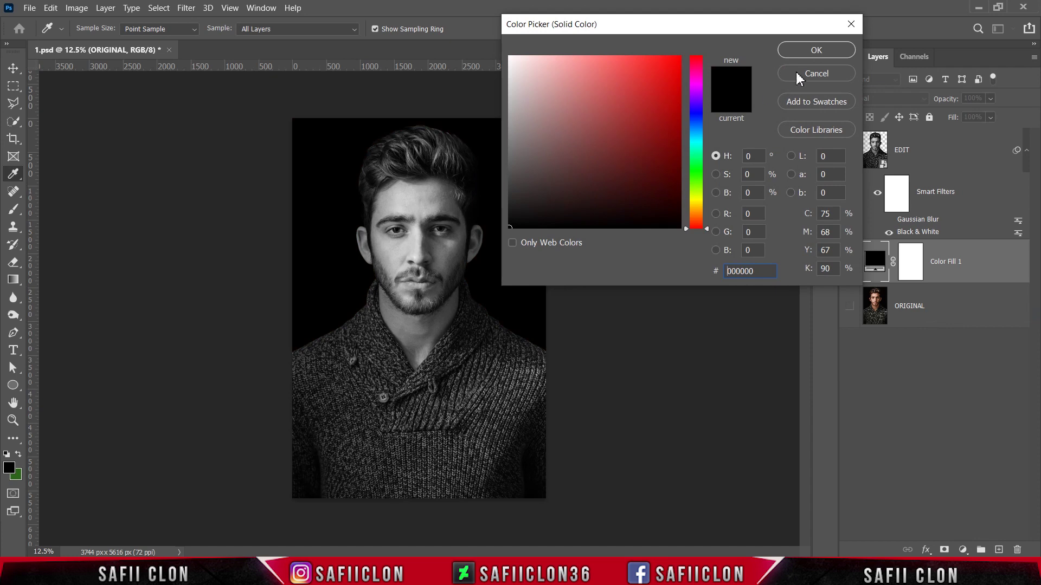
{"action": "left_click", "coordinate": [813, 52]}
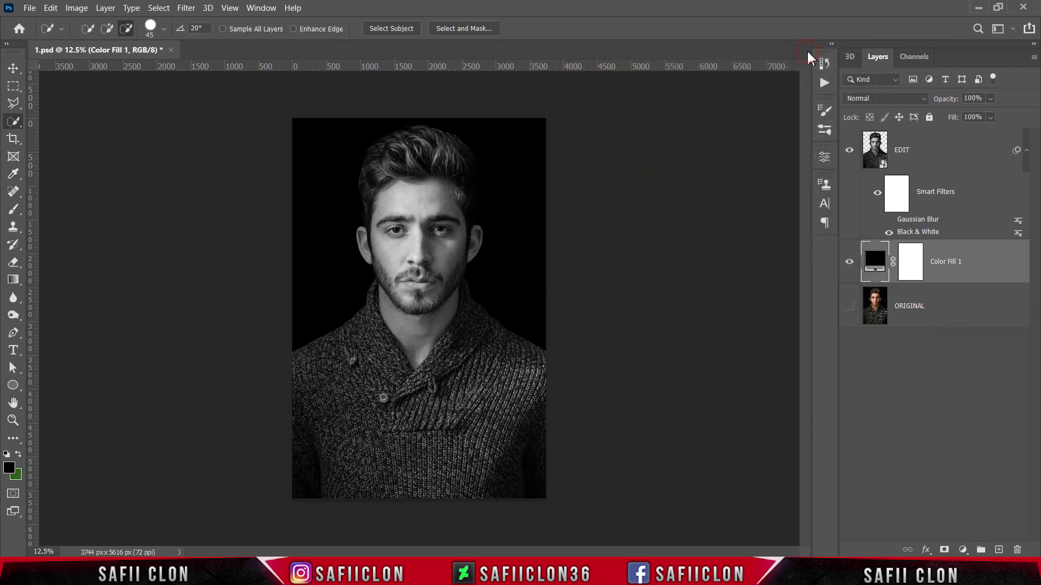
{"action": "left_click", "coordinate": [943, 160]}
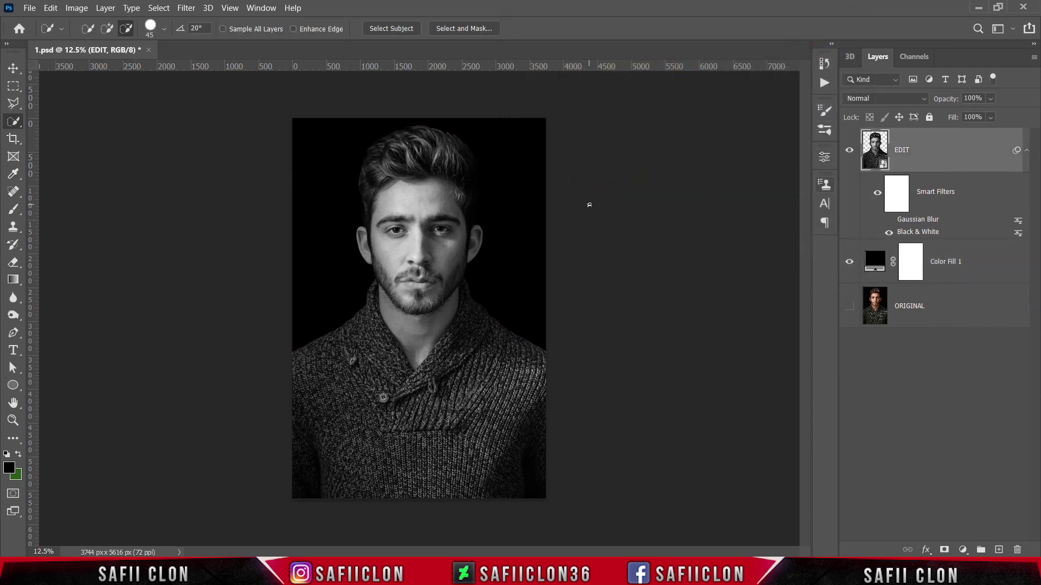
Open the word-heart image yoga-2099040 from the Poster folder and invert its black text to white.
{"action": "left_click", "coordinate": [29, 7]}
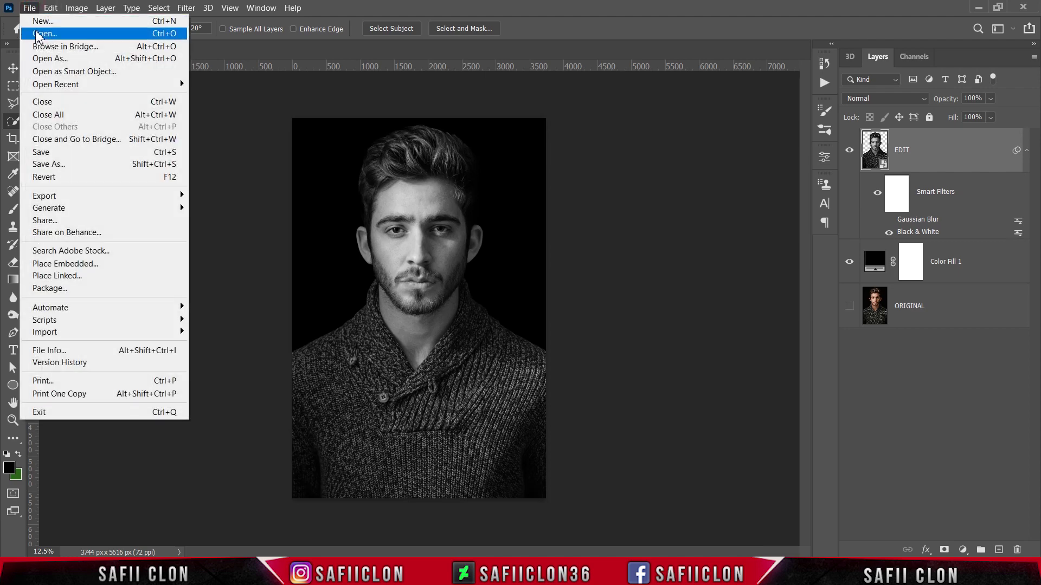
{"action": "left_click", "coordinate": [39, 34]}
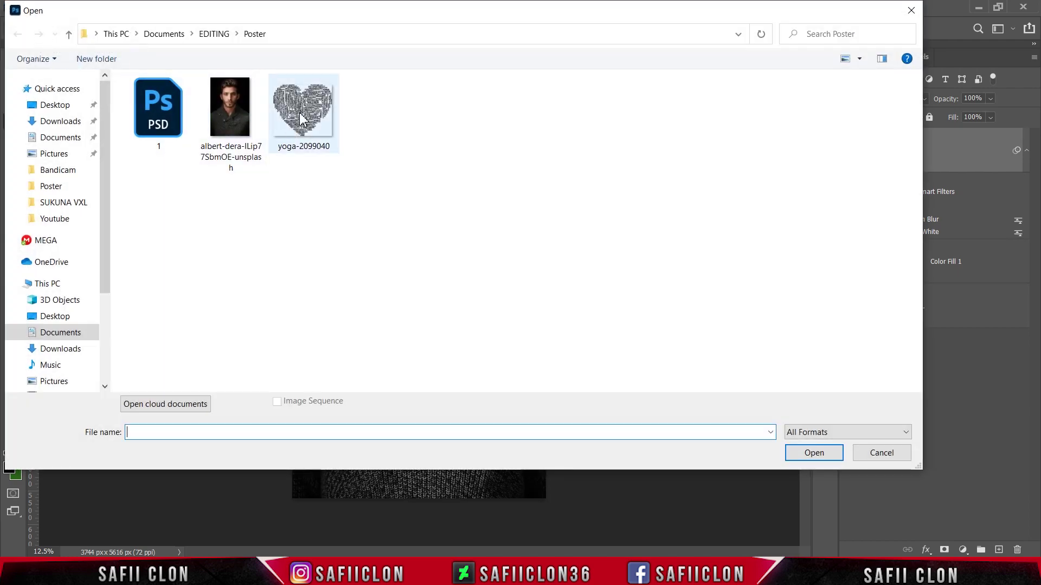
{"action": "left_click", "coordinate": [302, 118]}
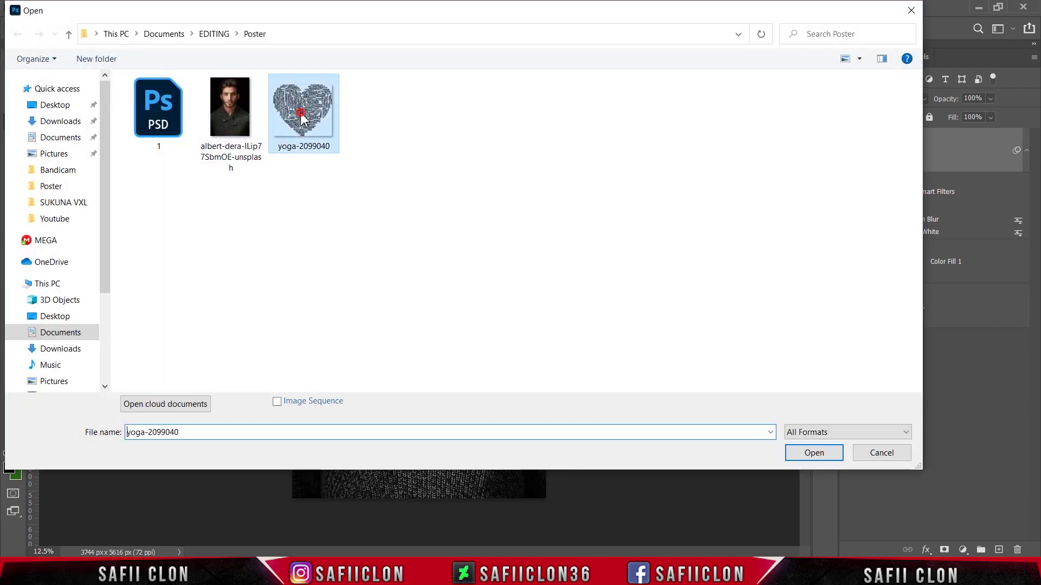
{"action": "left_click", "coordinate": [813, 453]}
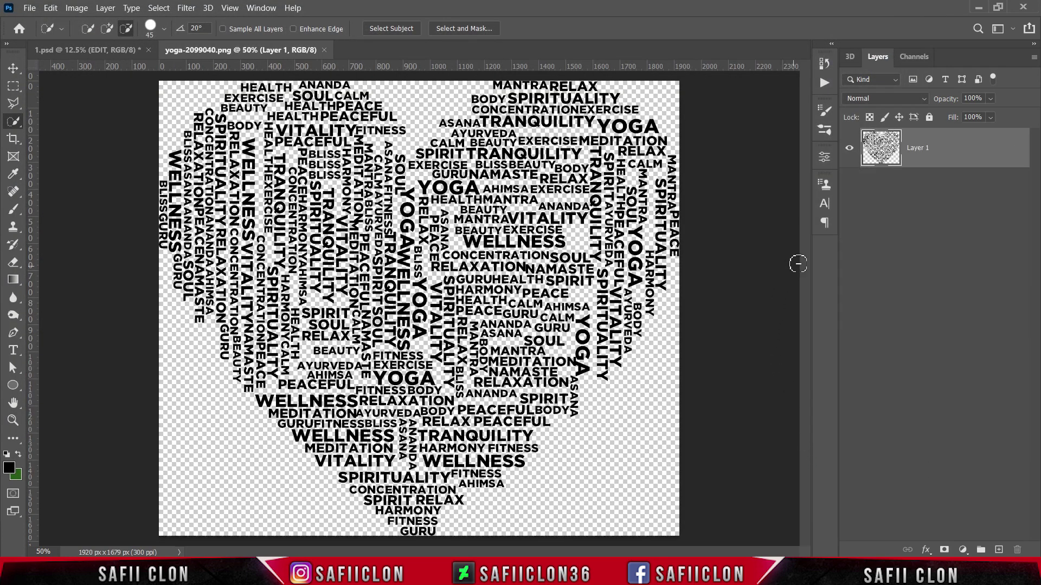
{"action": "key", "text": "ctrl+i"}
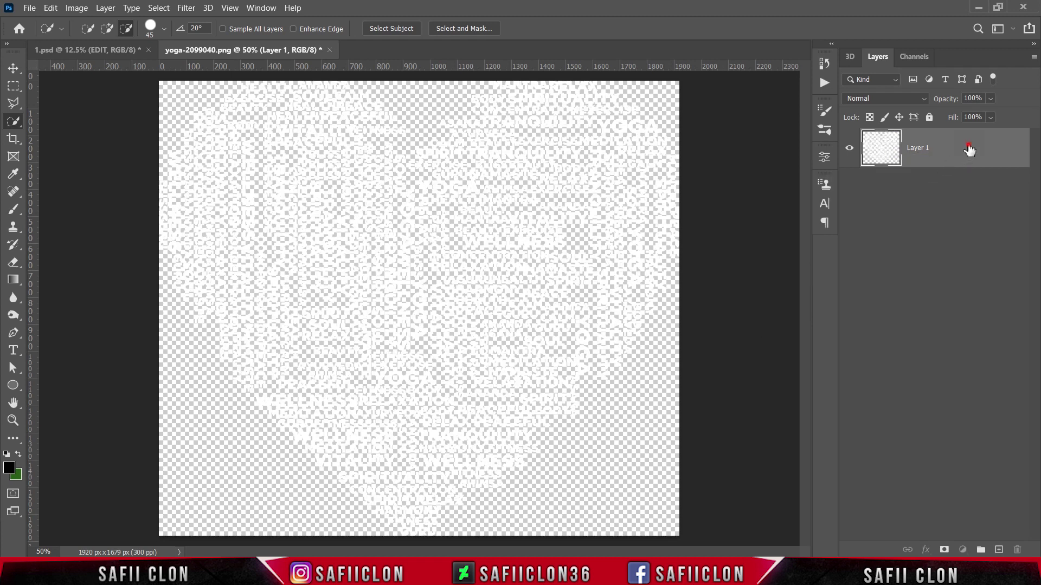
Bring the white word-heart into 1.psd above EDIT and scale it to about 174%, centred over the man's head.
{"action": "left_click_drag", "start_coordinate": [969, 150], "coordinate": [442, 264]}
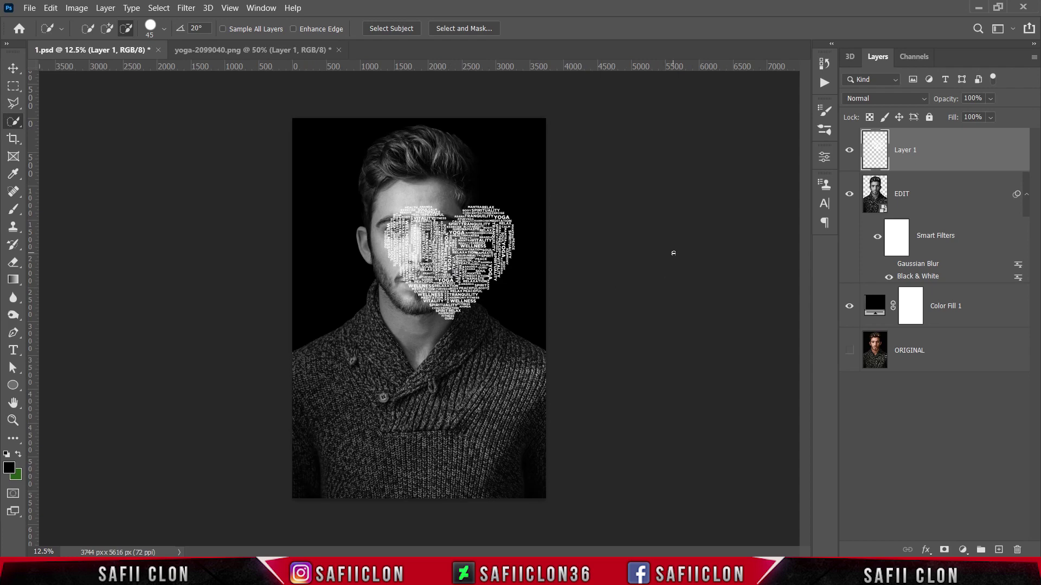
{"action": "key", "text": "ctrl+t"}
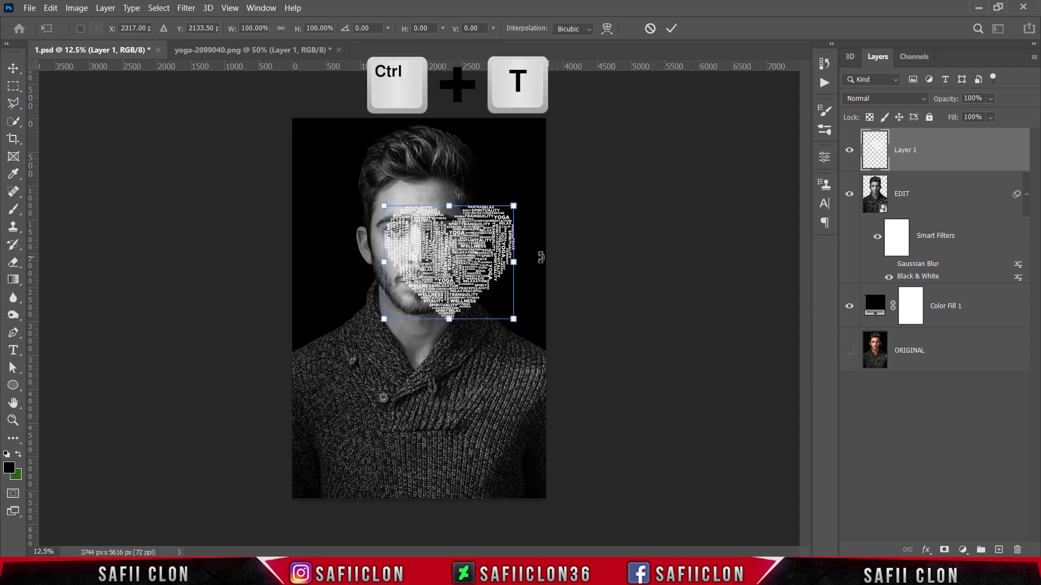
{"action": "left_click_drag", "start_coordinate": [460, 263], "coordinate": [424, 246]}
{"action": "left_click_drag", "start_coordinate": [476, 188], "coordinate": [544, 128]}
{"action": "left_click_drag", "start_coordinate": [432, 297], "coordinate": [446, 272]}
{"action": "left_click_drag", "start_coordinate": [556, 335], "coordinate": [538, 317]}
{"action": "left_click_drag", "start_coordinate": [475, 253], "coordinate": [469, 262]}
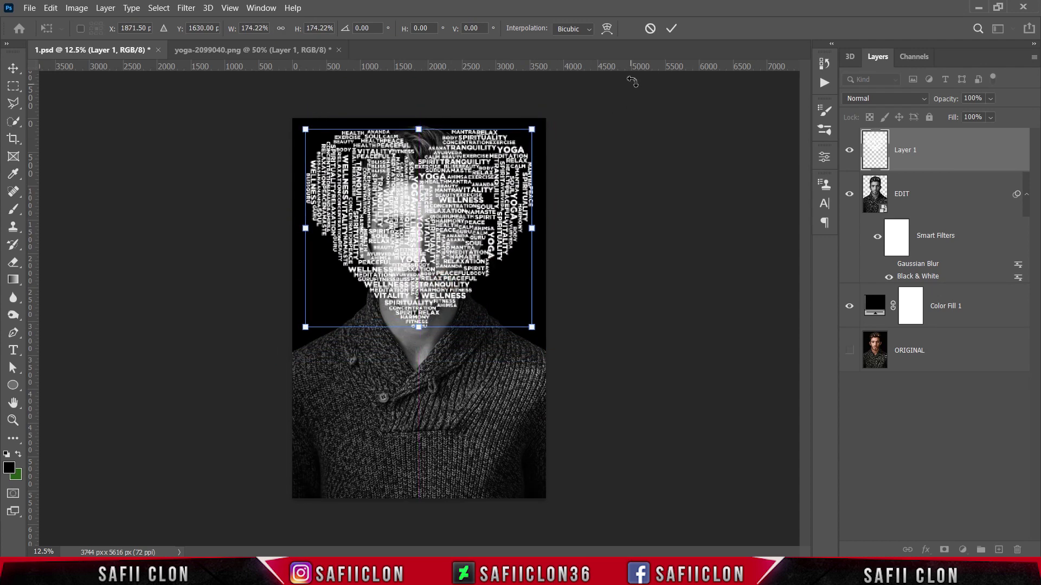
{"action": "left_click", "coordinate": [671, 28]}
{"action": "key", "text": "w"}
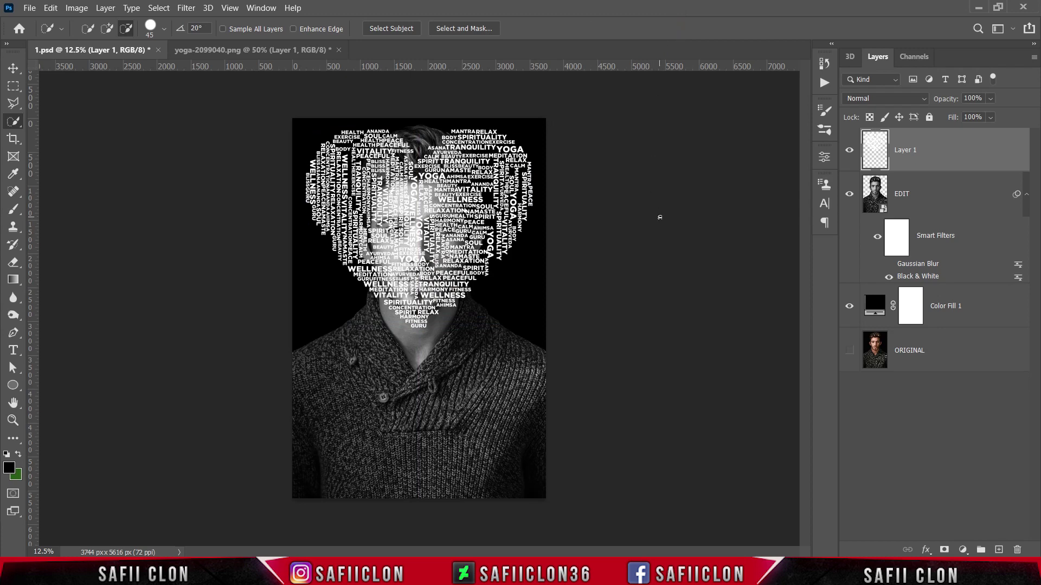
Add a Drop Shadow to the word-heart layer with Multiply blend mode and 88% opacity.
{"action": "right_click", "coordinate": [933, 148]}
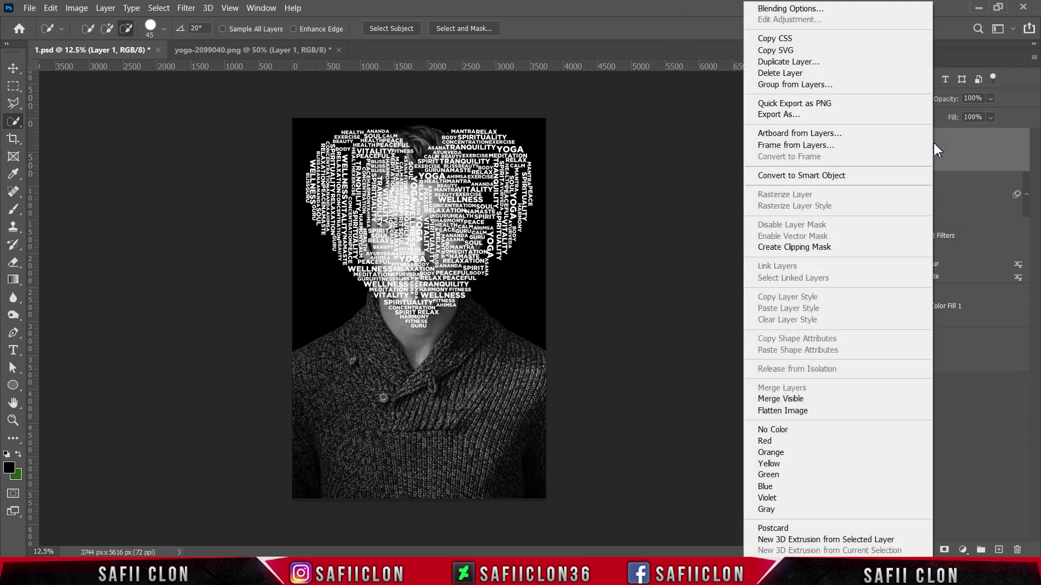
{"action": "left_click", "coordinate": [788, 9]}
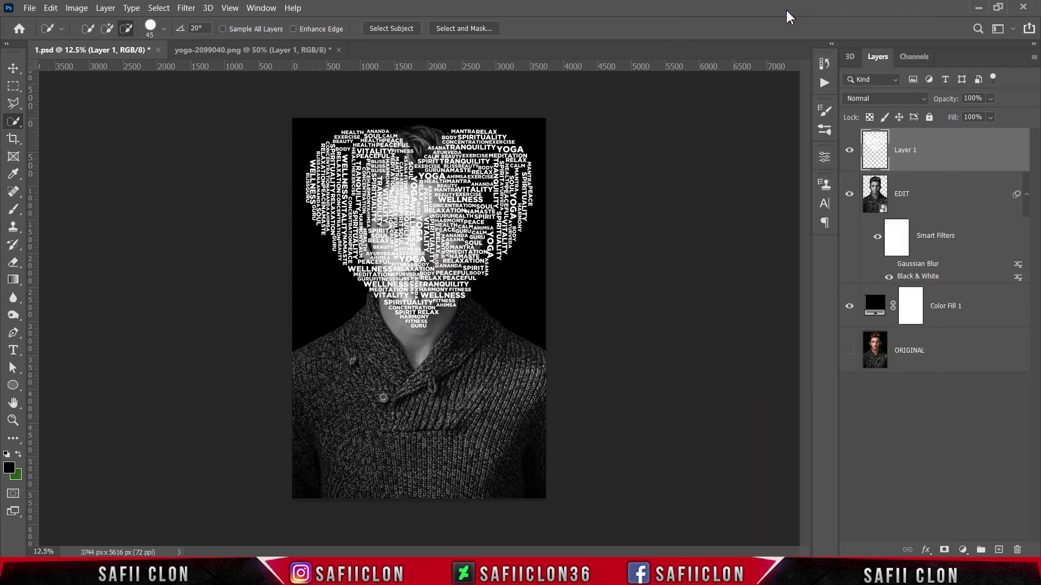
{"action": "left_click_drag", "start_coordinate": [721, 71], "coordinate": [785, 105]}
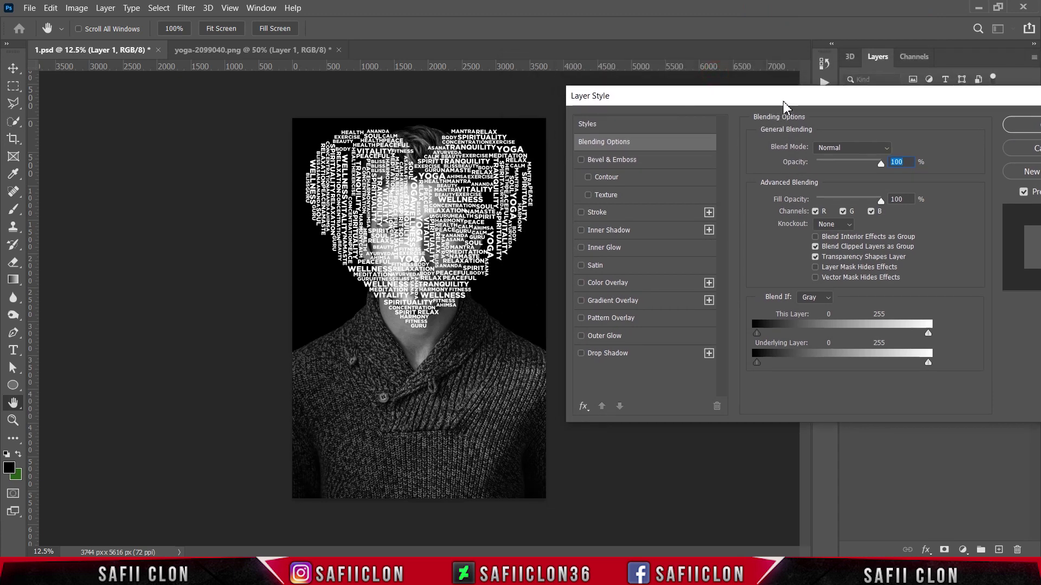
{"action": "key", "text": "ctrl+plus"}
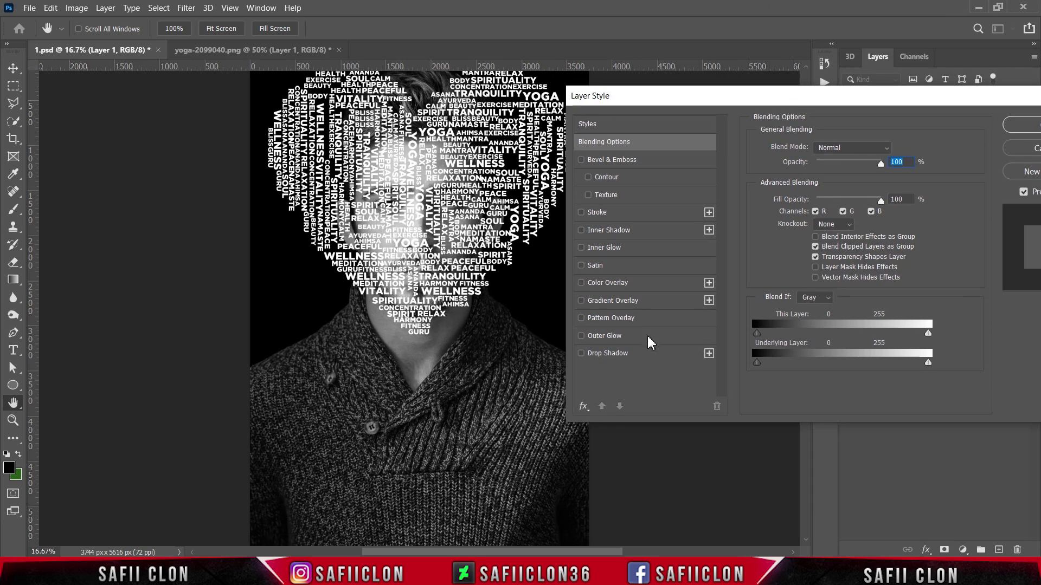
{"action": "left_click", "coordinate": [637, 355]}
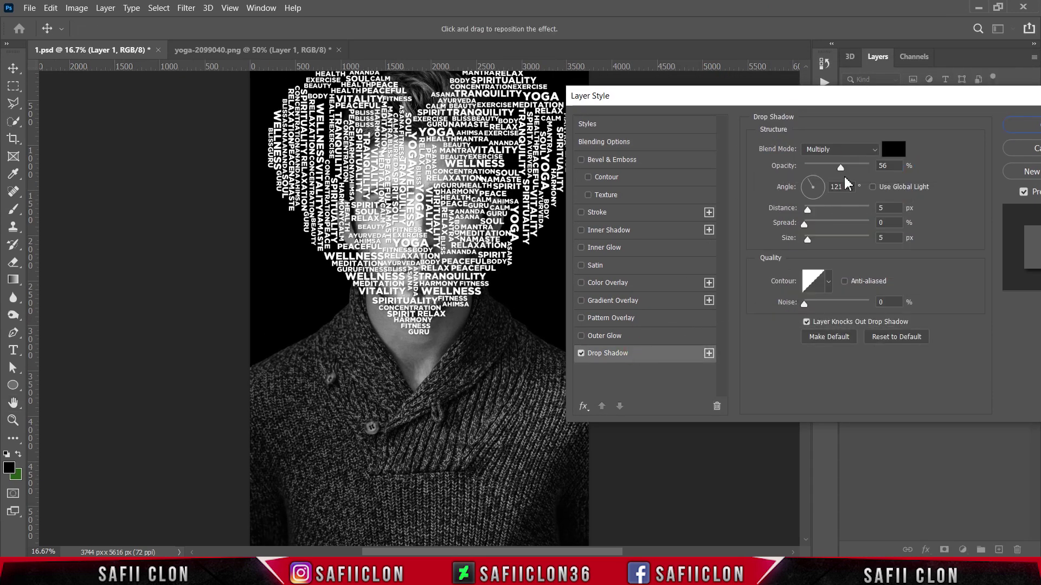
{"action": "left_click_drag", "start_coordinate": [841, 169], "coordinate": [864, 165]}
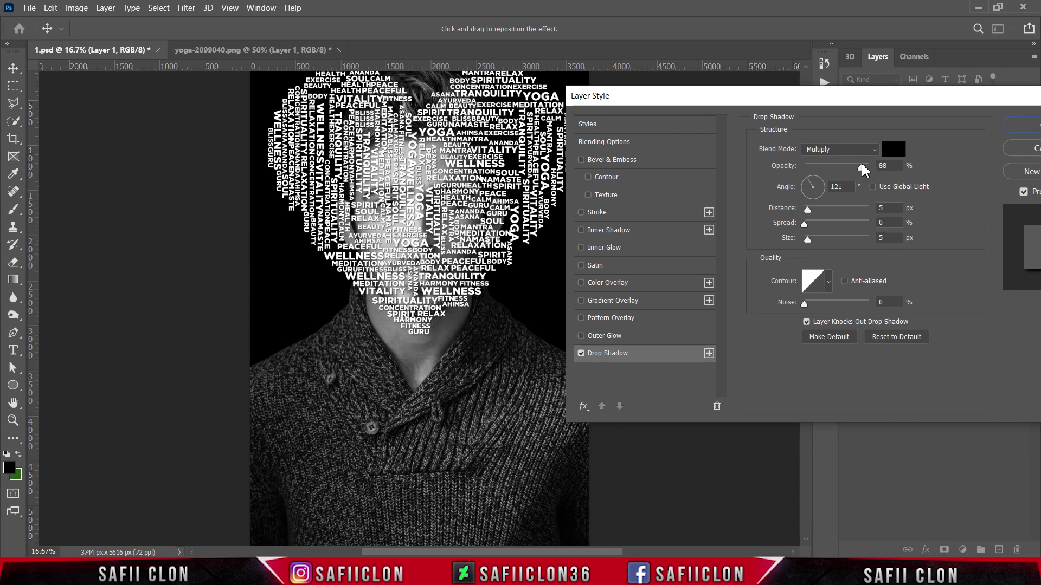
{"action": "left_click", "coordinate": [863, 170]}
{"action": "left_click", "coordinate": [873, 150]}
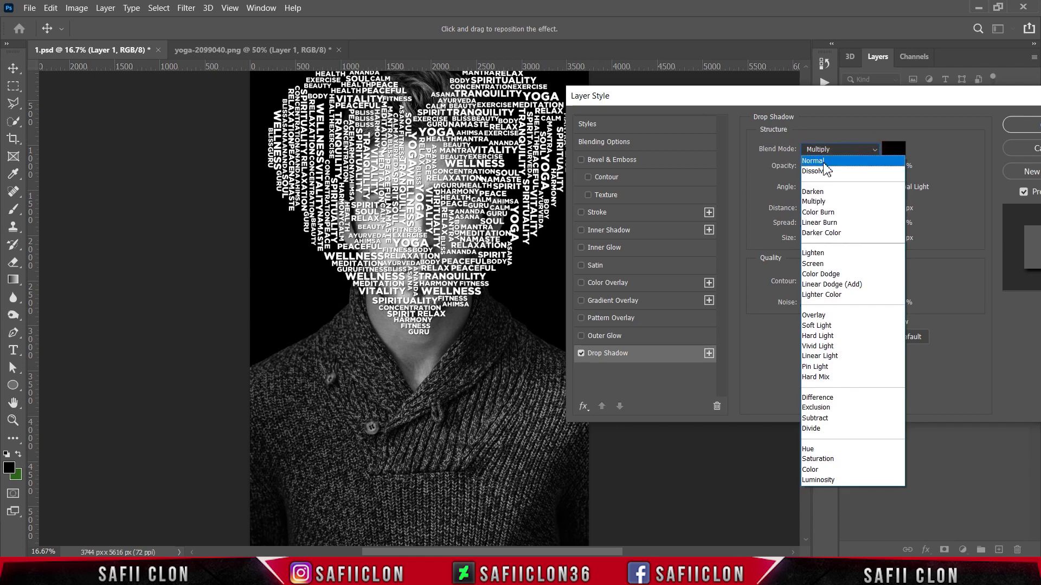
{"action": "left_click", "coordinate": [820, 203]}
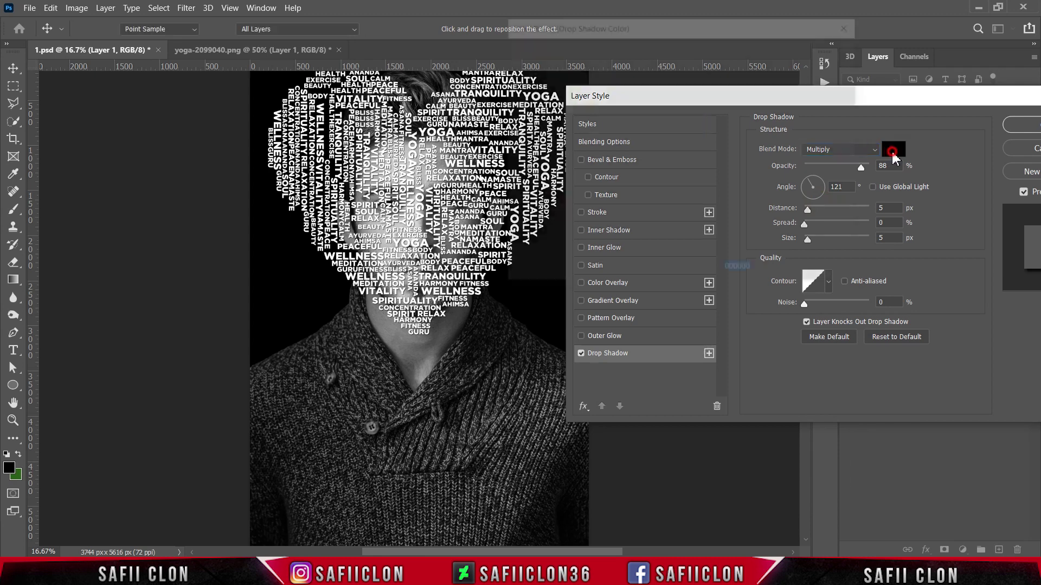
Keep the drop shadow colour black (#000000), set its distance to 12 px and size to 8 px, and apply the layer style.
{"action": "left_click", "coordinate": [891, 149]}
{"action": "left_click", "coordinate": [575, 208]}
{"action": "left_click_drag", "start_coordinate": [538, 226], "coordinate": [504, 235]}
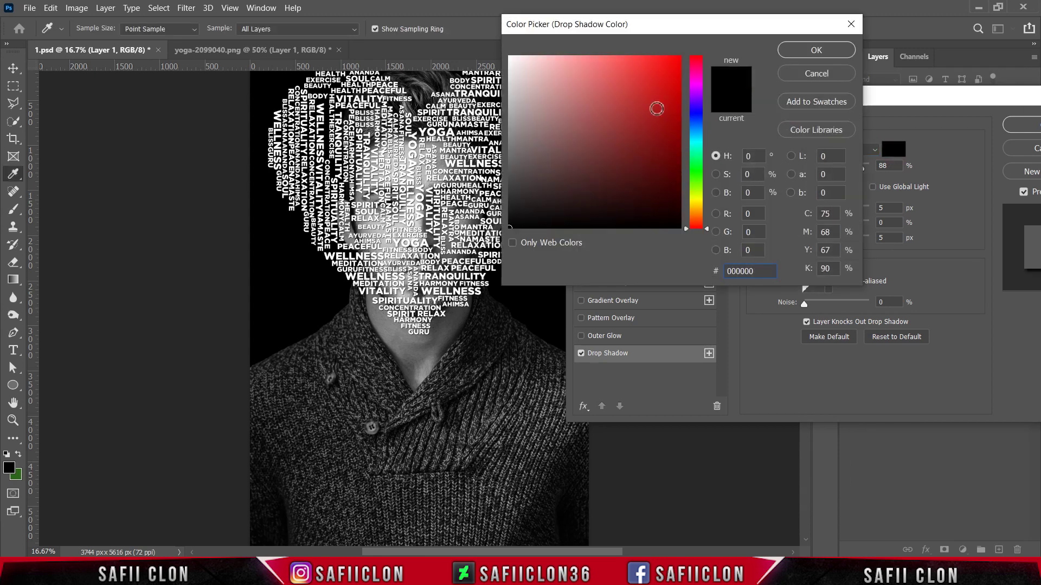
{"action": "left_click", "coordinate": [795, 51]}
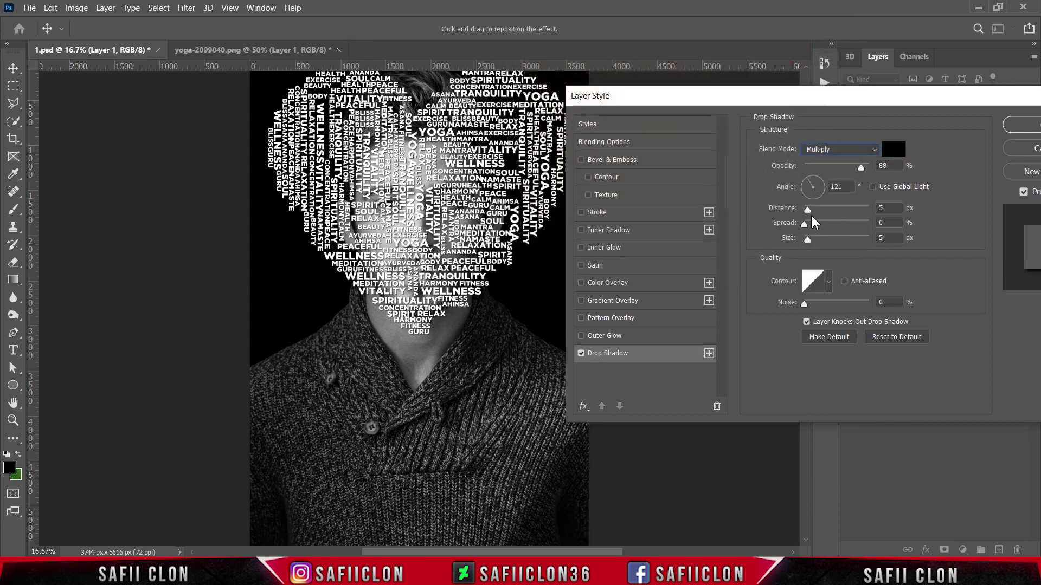
{"action": "left_click_drag", "start_coordinate": [807, 211], "coordinate": [812, 243]}
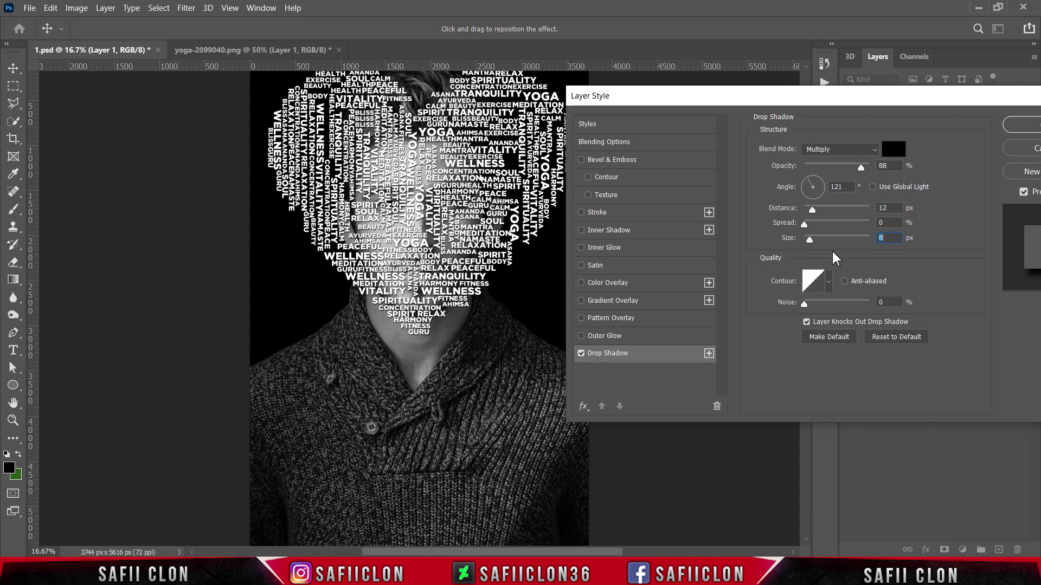
{"action": "left_click_drag", "start_coordinate": [897, 106], "coordinate": [678, 149]}
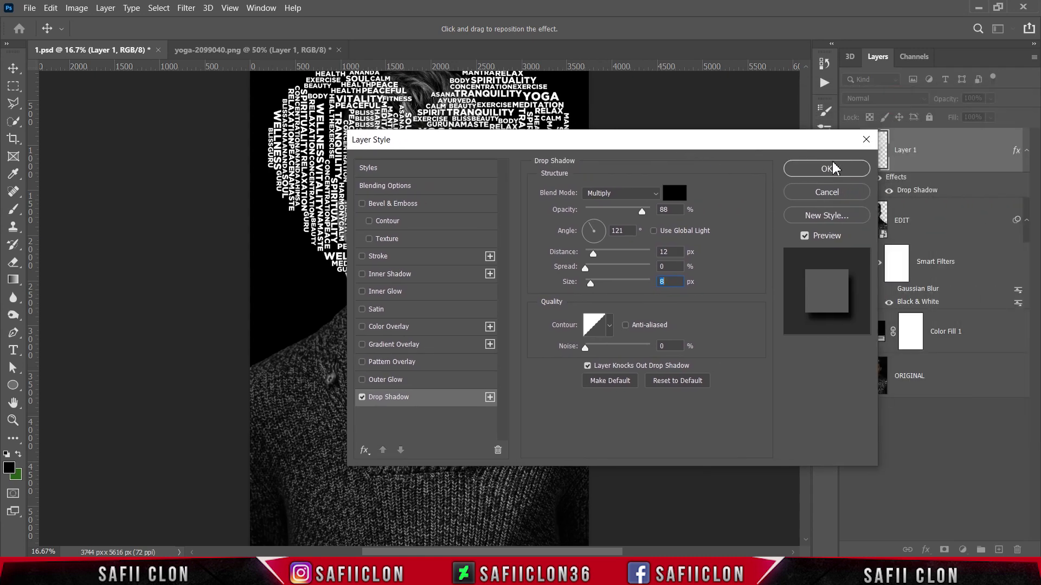
{"action": "left_click", "coordinate": [833, 172]}
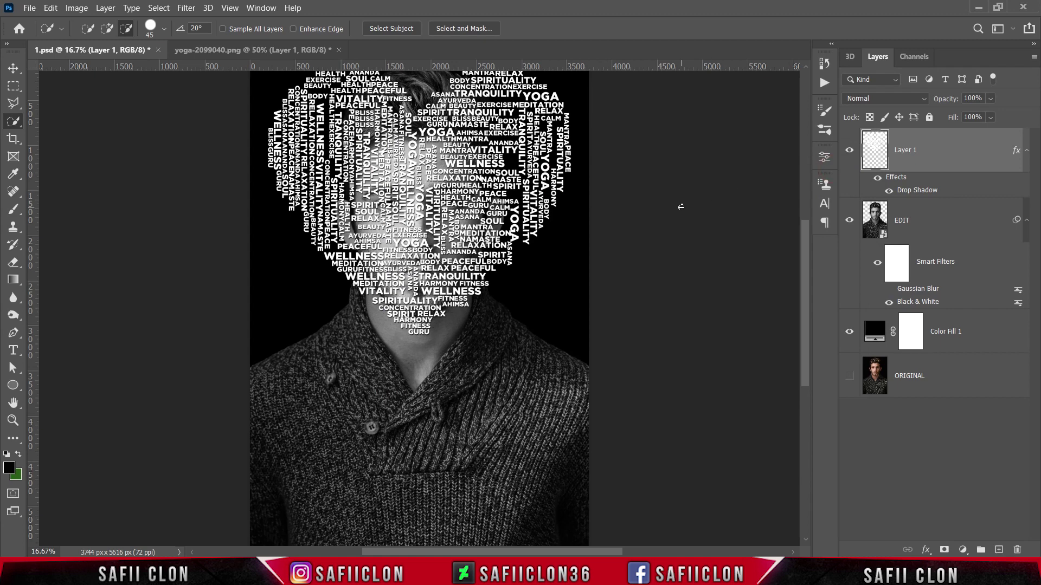
Duplicate Layer 1, enlarge the copy to about 113% and place it over the shoulder and chest on the canvas's left side.
{"action": "right_click", "coordinate": [948, 151]}
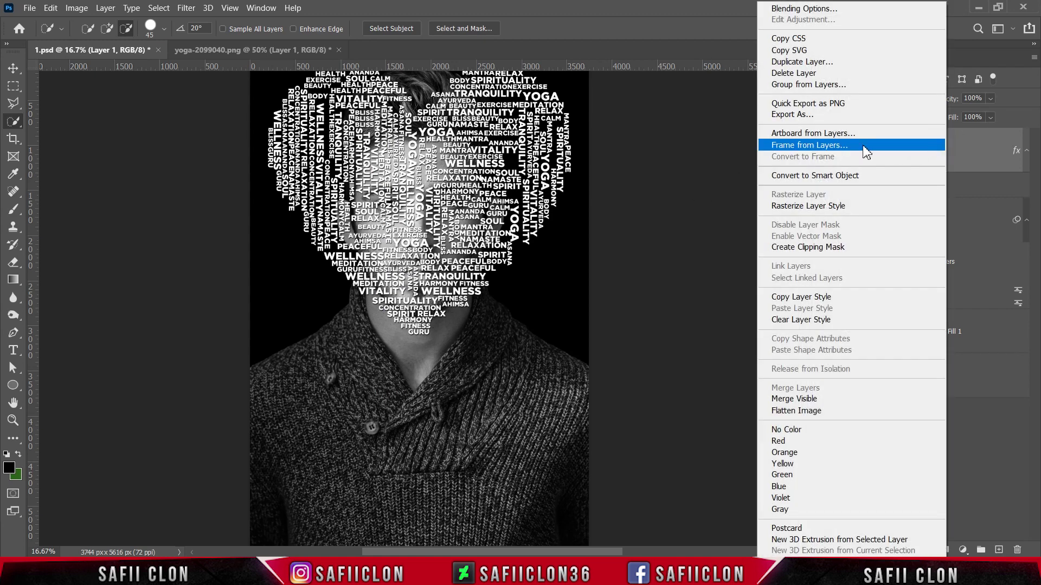
{"action": "left_click", "coordinate": [794, 63]}
{"action": "left_click", "coordinate": [633, 152]}
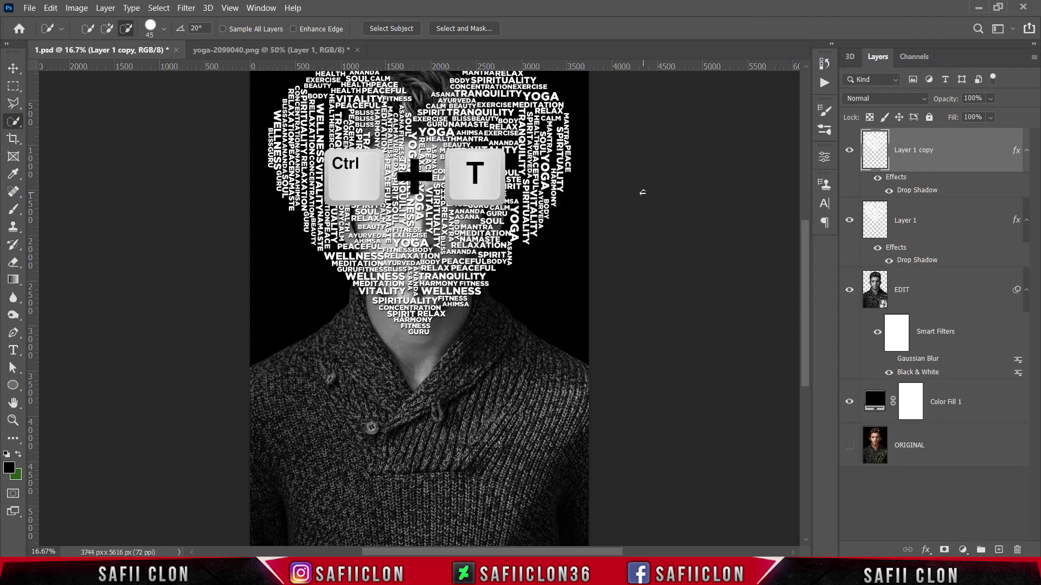
{"action": "key", "text": "ctrl+t"}
{"action": "left_click_drag", "start_coordinate": [418, 173], "coordinate": [296, 382]}
{"action": "scroll", "coordinate": [295, 380], "scroll_direction": "down", "scroll_amount": 5}
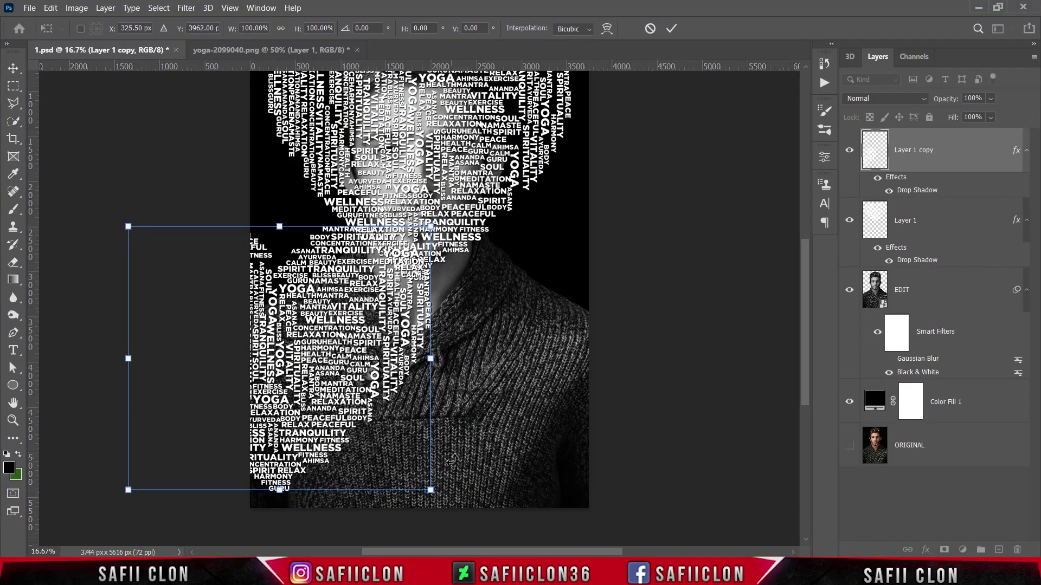
{"action": "left_click_drag", "start_coordinate": [431, 490], "coordinate": [450, 507]}
{"action": "left_click_drag", "start_coordinate": [383, 429], "coordinate": [365, 440]}
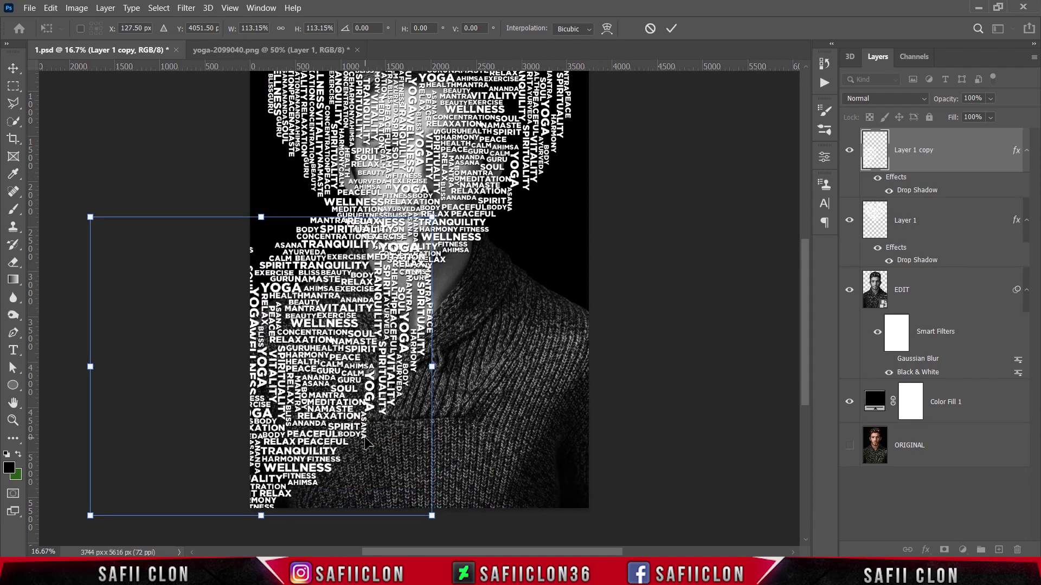
{"action": "left_click", "coordinate": [671, 29]}
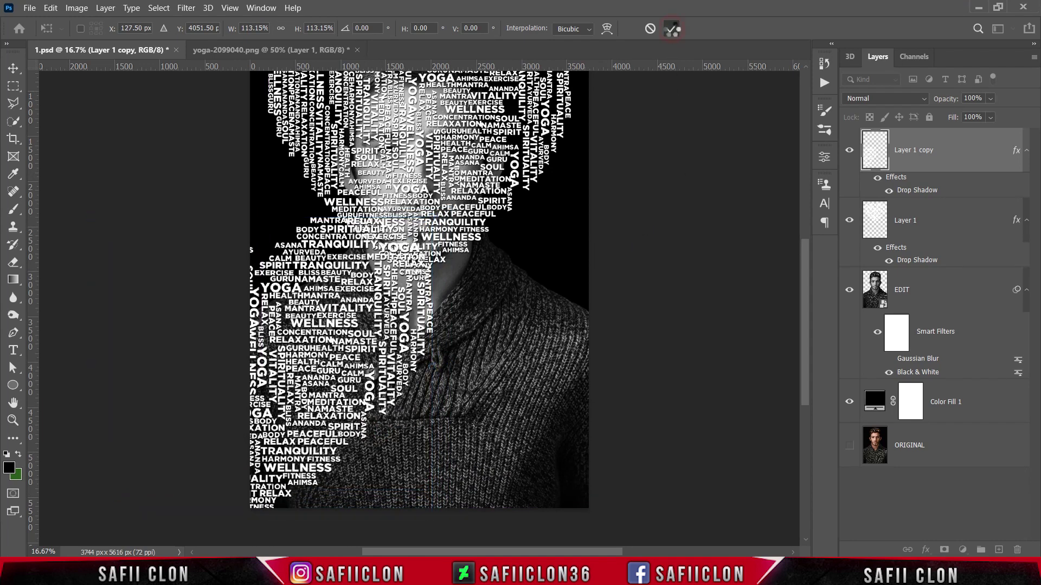
Duplicate the enlarged word-heart, rotate the copy about 12° and place it over the shoulder and chest on the canvas's right side.
{"action": "right_click", "coordinate": [942, 143]}
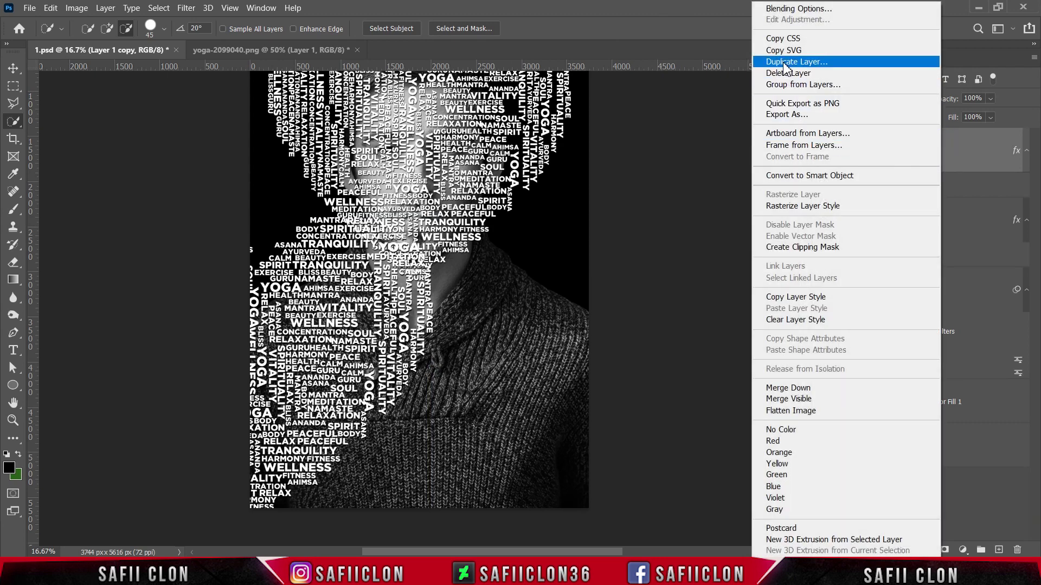
{"action": "left_click", "coordinate": [813, 62]}
{"action": "left_click", "coordinate": [630, 154]}
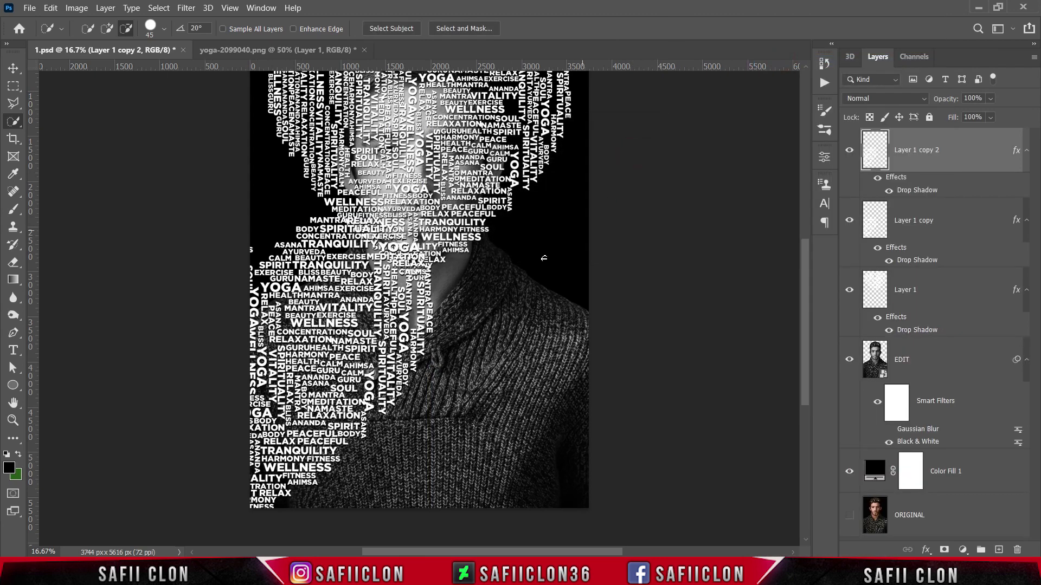
{"action": "key", "text": "ctrl+t"}
{"action": "left_click_drag", "start_coordinate": [342, 370], "coordinate": [657, 398]}
{"action": "left_click_drag", "start_coordinate": [628, 181], "coordinate": [674, 191]}
{"action": "left_click_drag", "start_coordinate": [542, 339], "coordinate": [535, 334]}
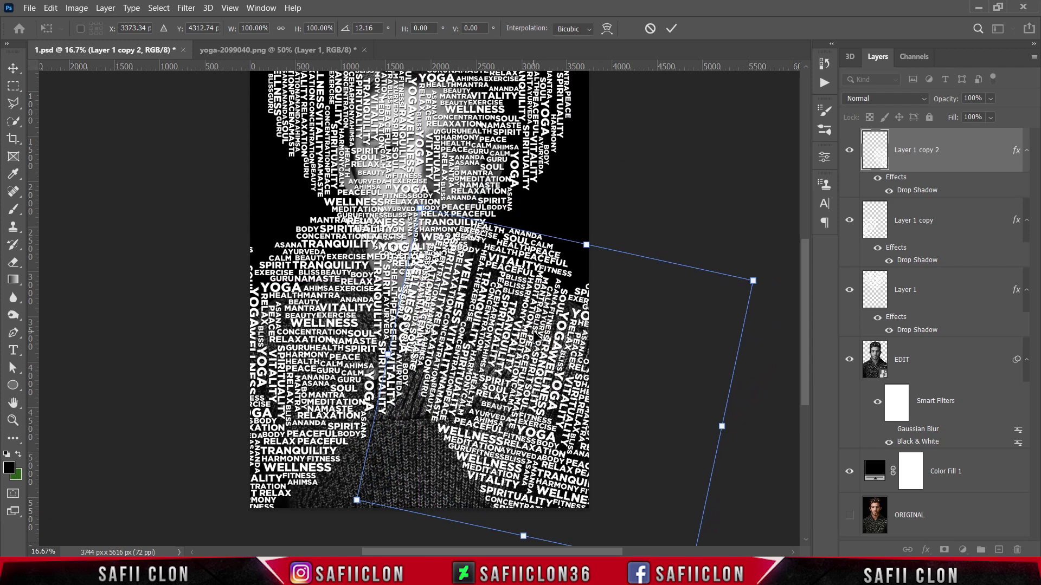
{"action": "left_click", "coordinate": [672, 29]}
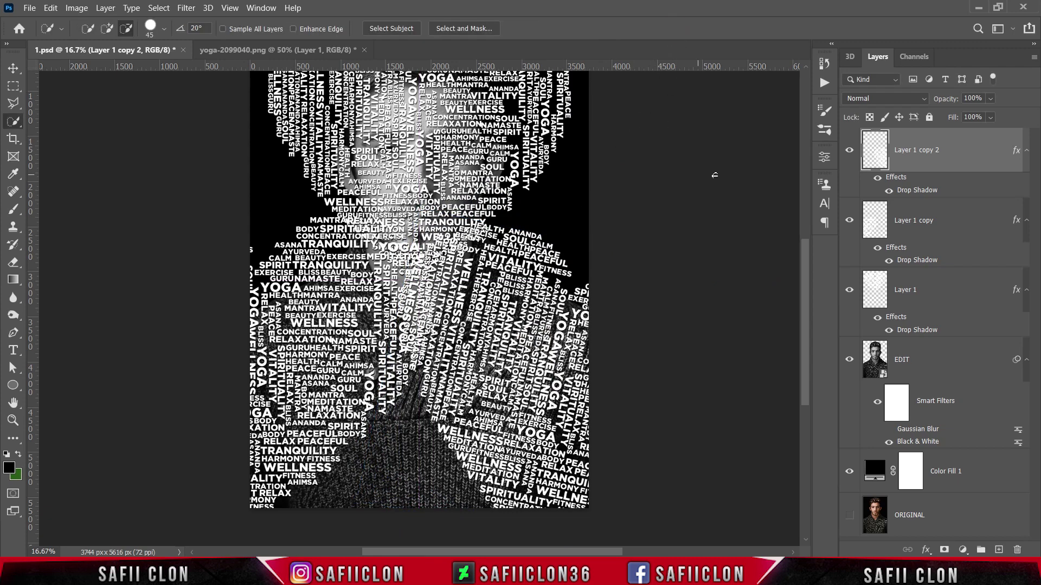
Duplicate the tilted word-heart, rotate the copy about 168° and place it over the uncovered lower middle of the sweater.
{"action": "right_click", "coordinate": [955, 152]}
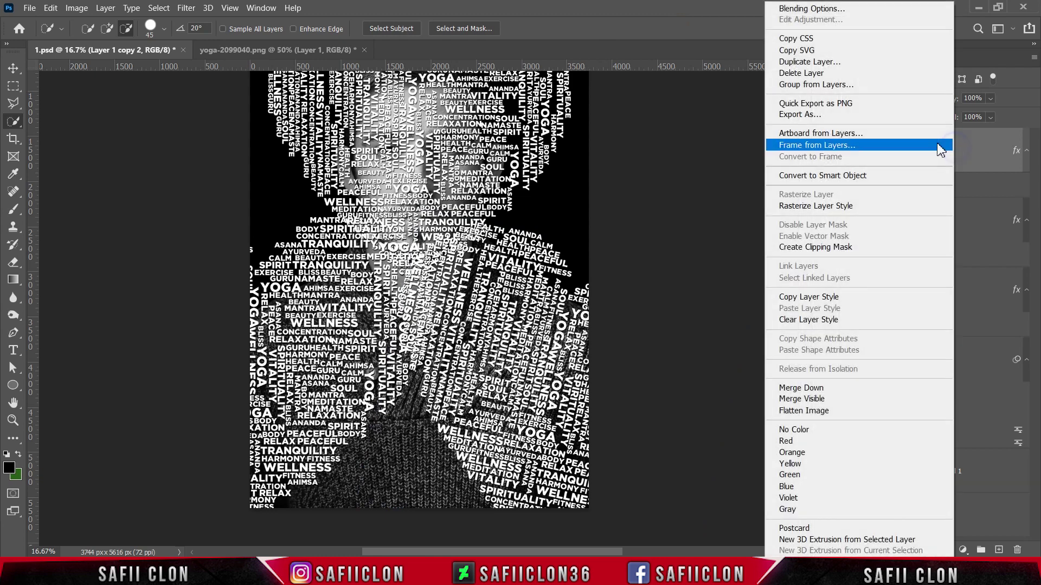
{"action": "left_click", "coordinate": [802, 60]}
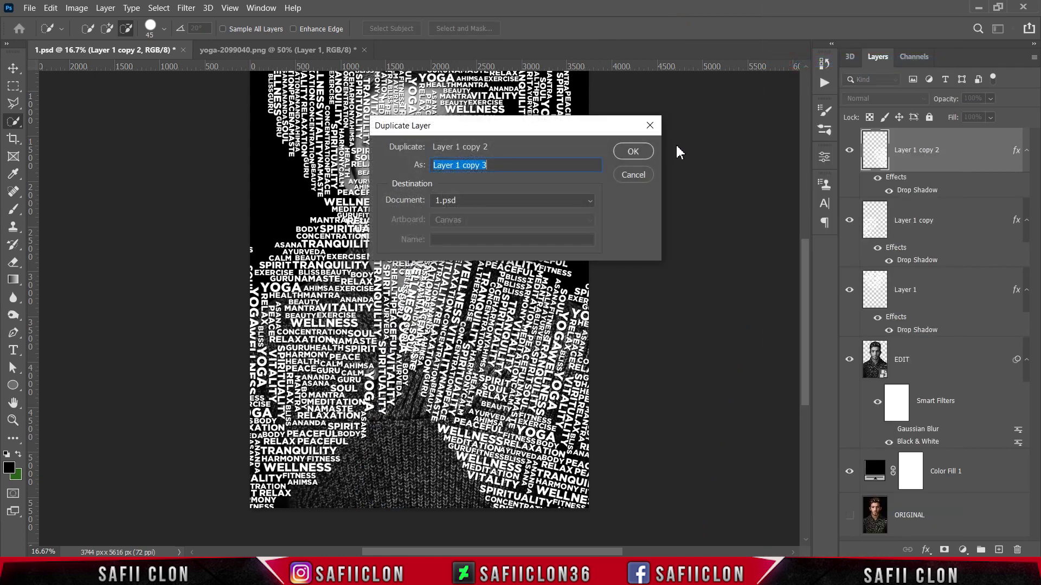
{"action": "left_click", "coordinate": [632, 152]}
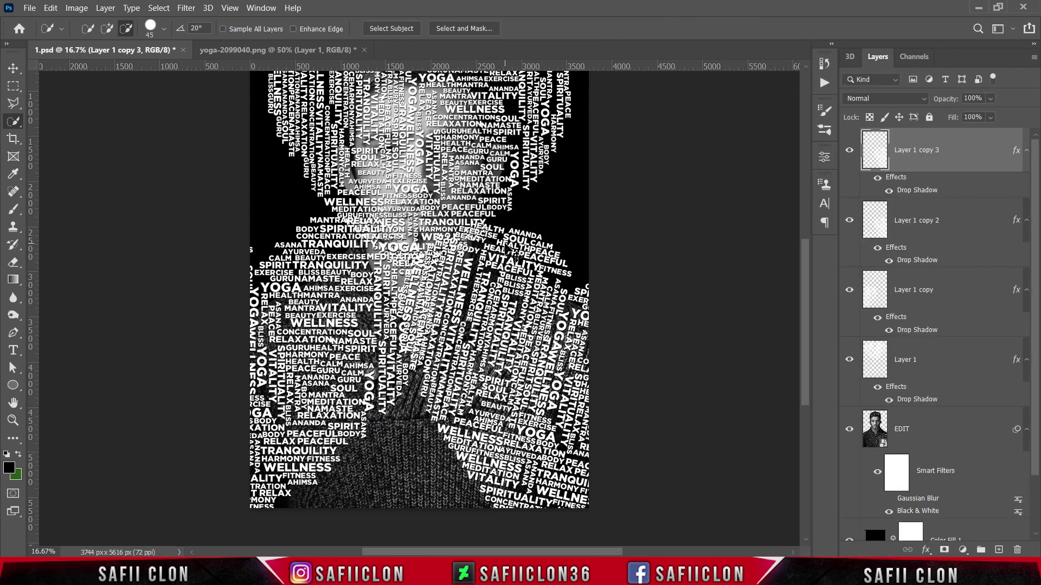
{"action": "key", "text": "ctrl+t"}
{"action": "left_click_drag", "start_coordinate": [499, 274], "coordinate": [341, 326]}
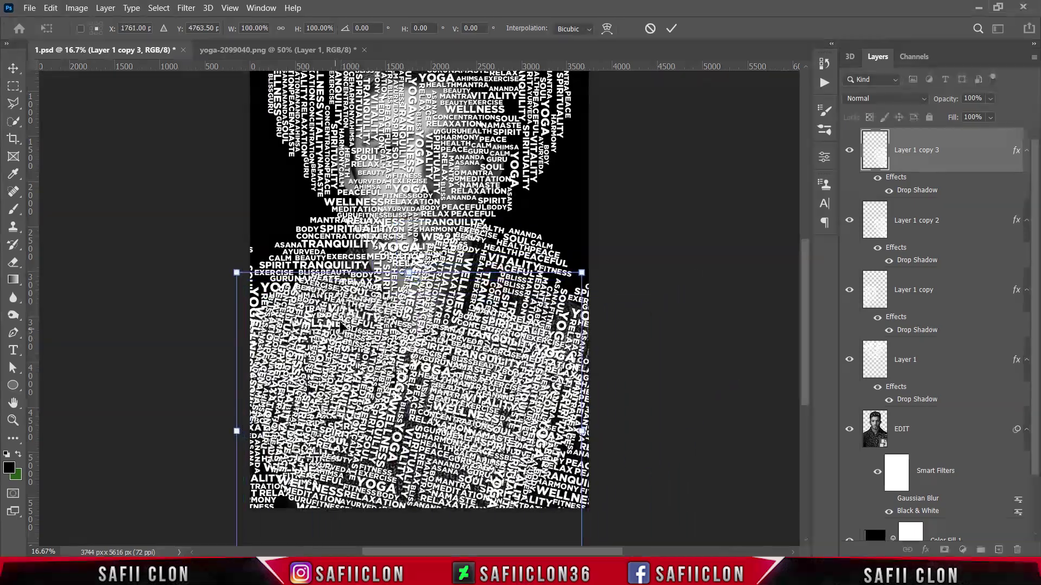
{"action": "left_click_drag", "start_coordinate": [374, 267], "coordinate": [520, 542]}
{"action": "left_click_drag", "start_coordinate": [452, 526], "coordinate": [452, 524]}
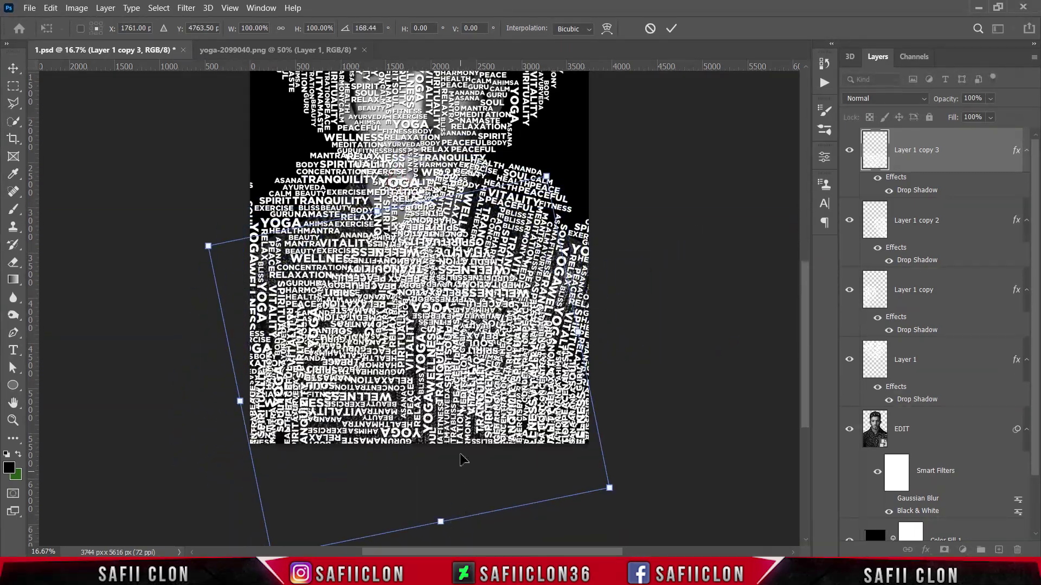
{"action": "left_click_drag", "start_coordinate": [454, 378], "coordinate": [419, 482]}
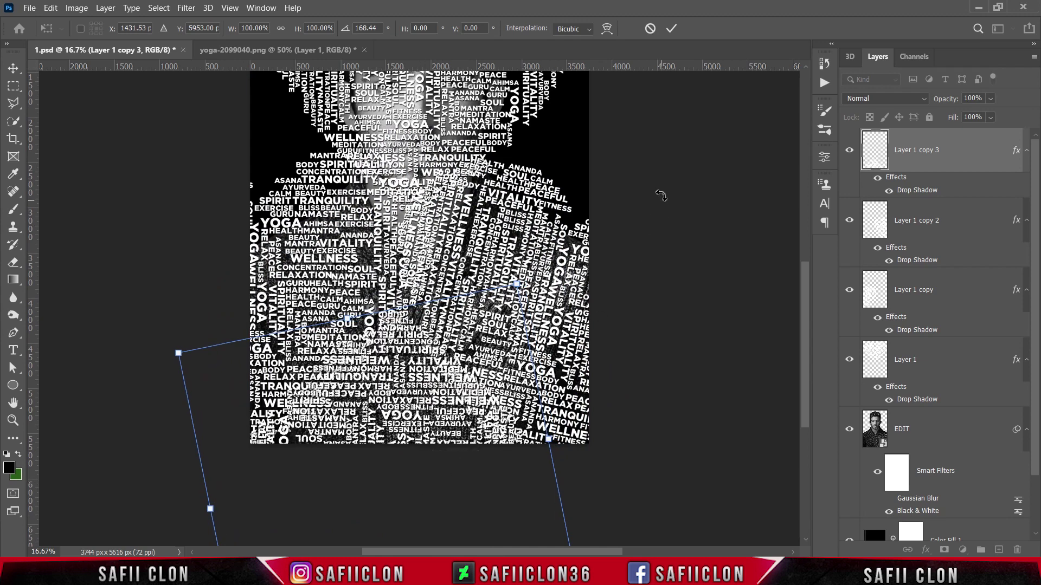
{"action": "left_click", "coordinate": [673, 31]}
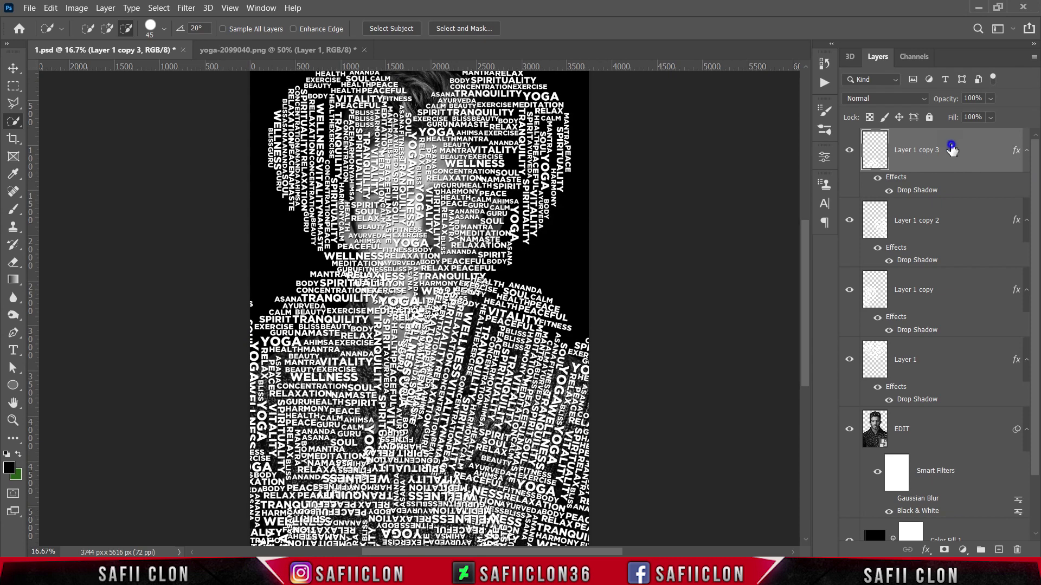
Duplicate the topmost word-heart layer, rotate the copy about 178° and place it over the man's hair at the canvas's upper edge.
{"action": "right_click", "coordinate": [952, 150]}
{"action": "left_click", "coordinate": [804, 63]}
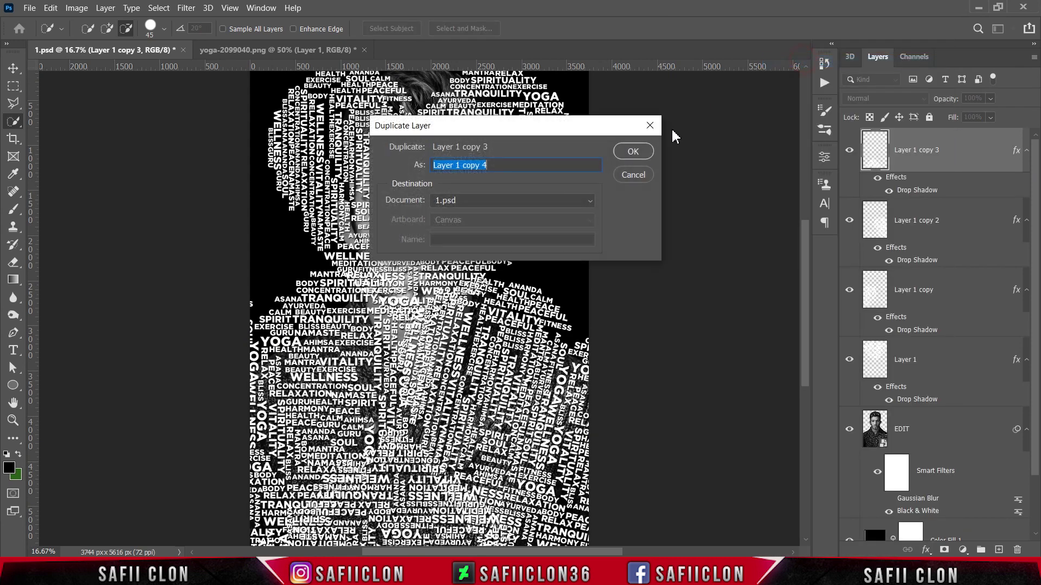
{"action": "left_click", "coordinate": [630, 152]}
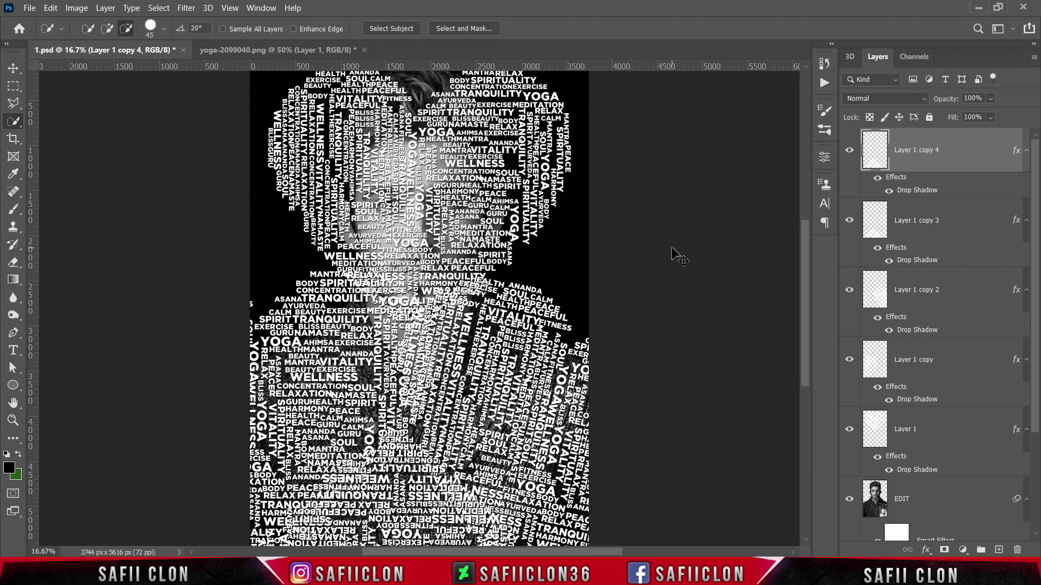
{"action": "key", "text": "ctrl+t"}
{"action": "left_click_drag", "start_coordinate": [469, 465], "coordinate": [477, 171]}
{"action": "left_click_drag", "start_coordinate": [430, 292], "coordinate": [440, 228]}
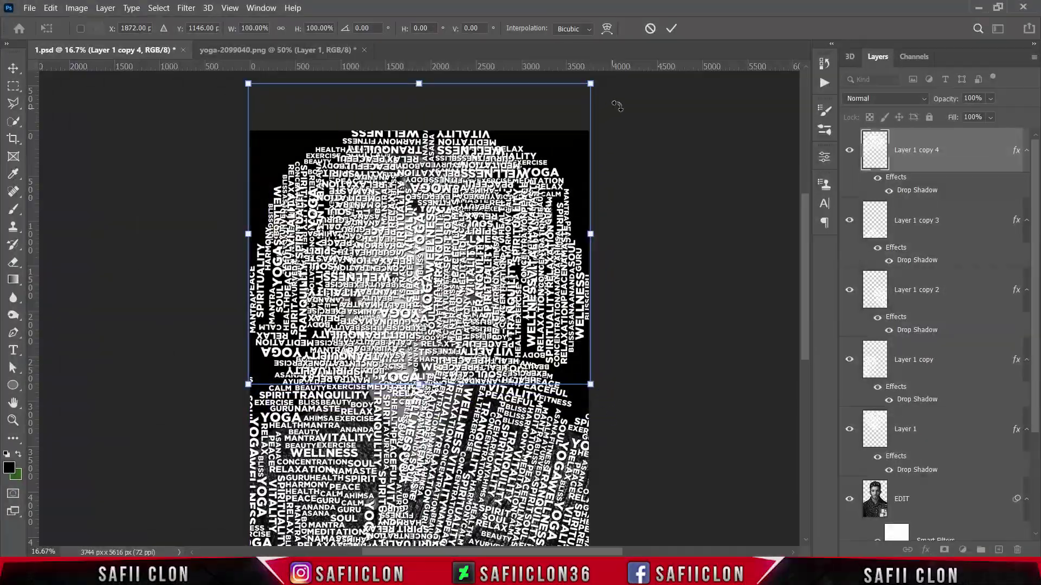
{"action": "left_click_drag", "start_coordinate": [618, 106], "coordinate": [190, 313]}
{"action": "scroll", "coordinate": [411, 416], "scroll_direction": "up", "scroll_amount": 7}
{"action": "left_click_drag", "start_coordinate": [478, 353], "coordinate": [476, 164]}
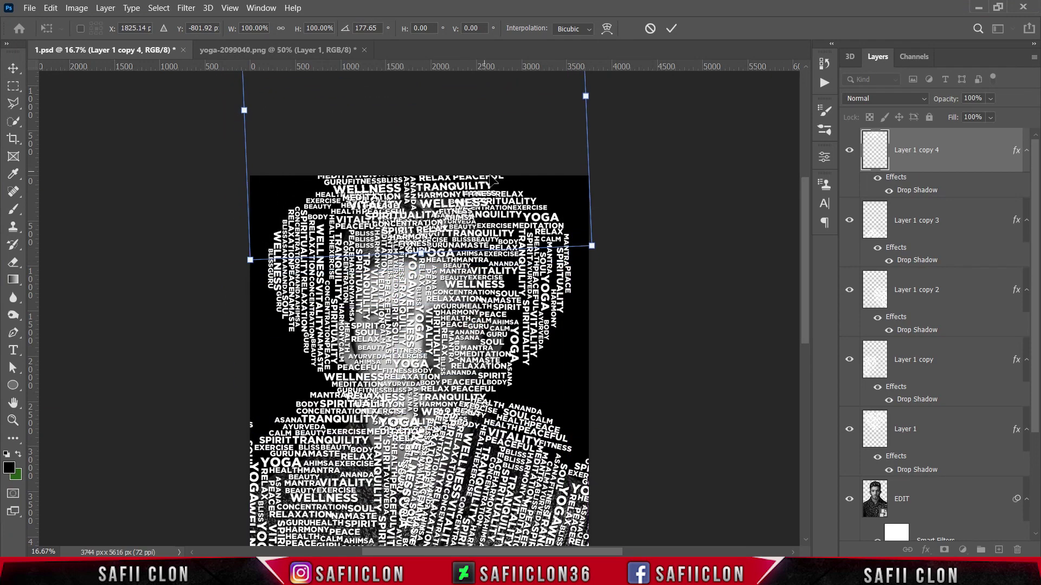
{"action": "left_click", "coordinate": [671, 30]}
{"action": "key", "text": "w"}
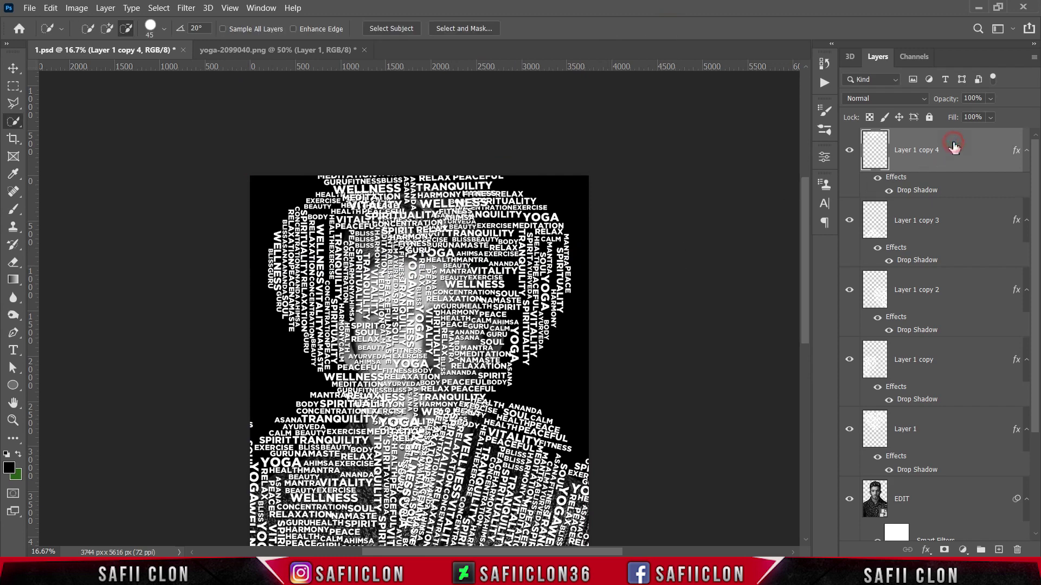
Group all five word-heart layers, from Layer 1 to Layer 1 copy 4, under the name TEXT.
{"action": "left_click", "coordinate": [942, 426], "text": "shift"}
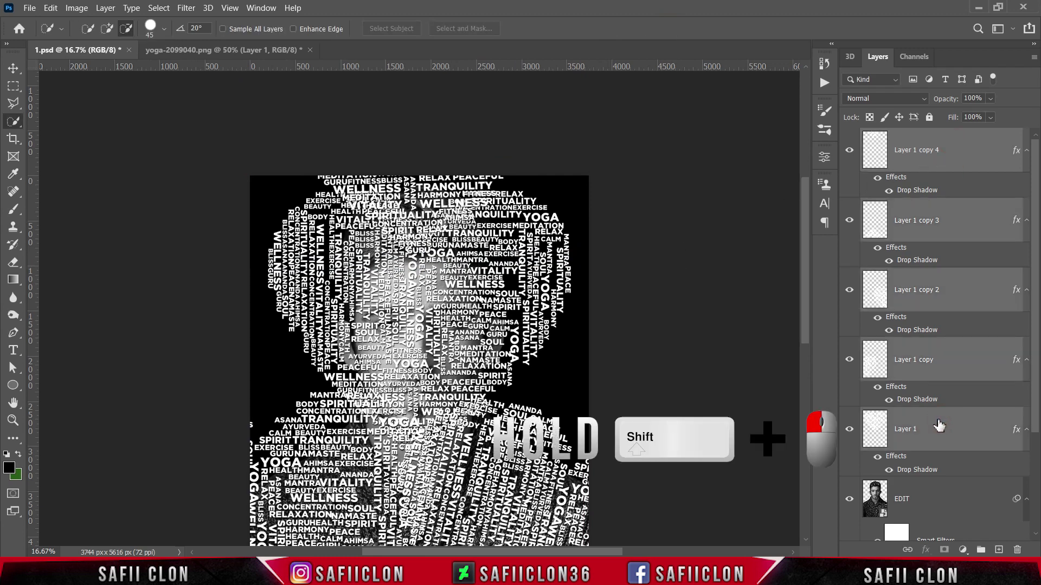
{"action": "right_click", "coordinate": [938, 425]}
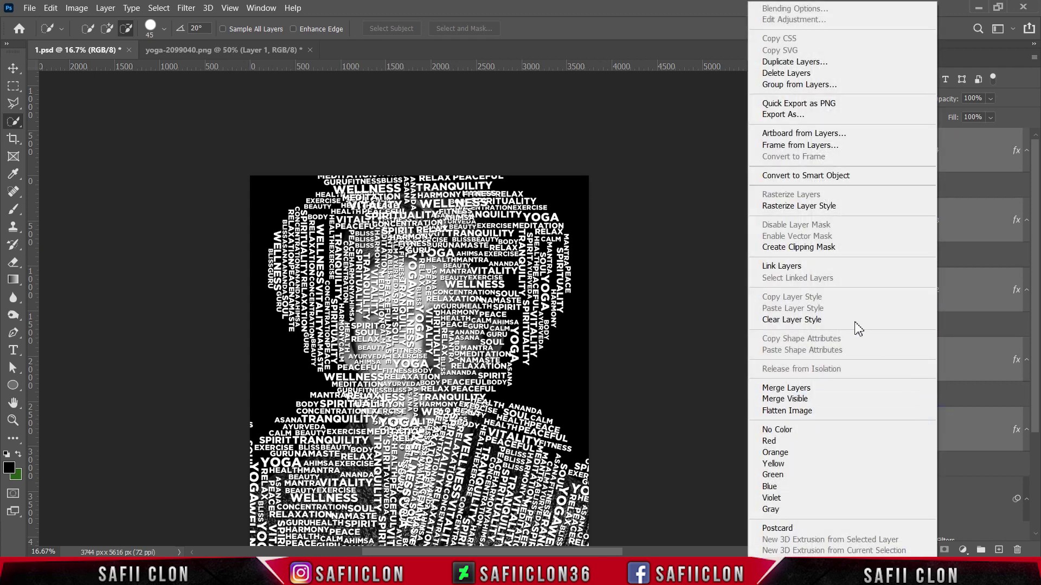
{"action": "left_click", "coordinate": [794, 89]}
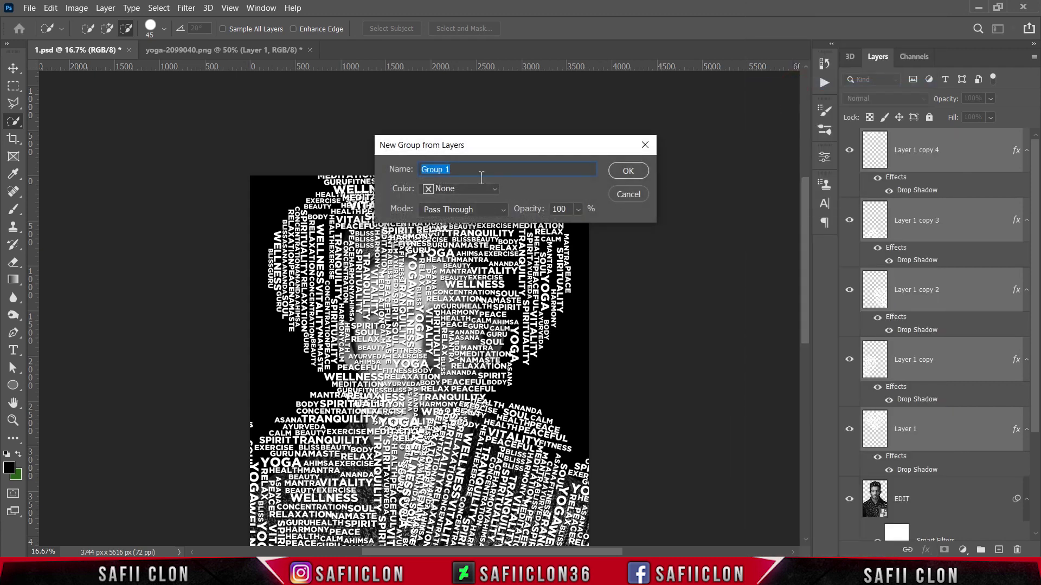
{"action": "left_click_drag", "start_coordinate": [467, 173], "coordinate": [395, 160]}
{"action": "type", "text": "TEXT"}
{"action": "left_click", "coordinate": [628, 172]}
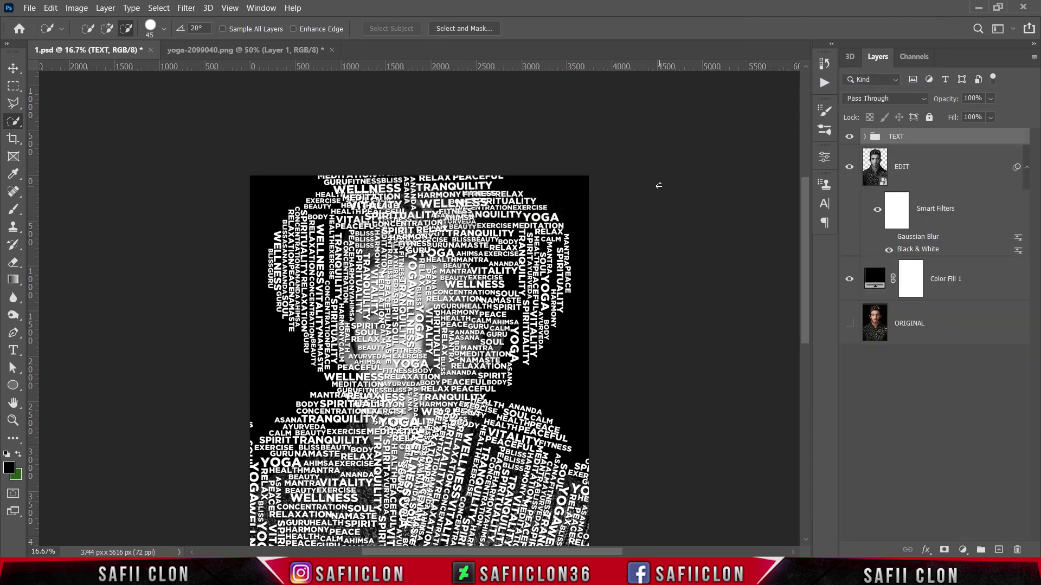
Convert the TEXT group to a smart object.
{"action": "key", "text": "ctrl+minus"}
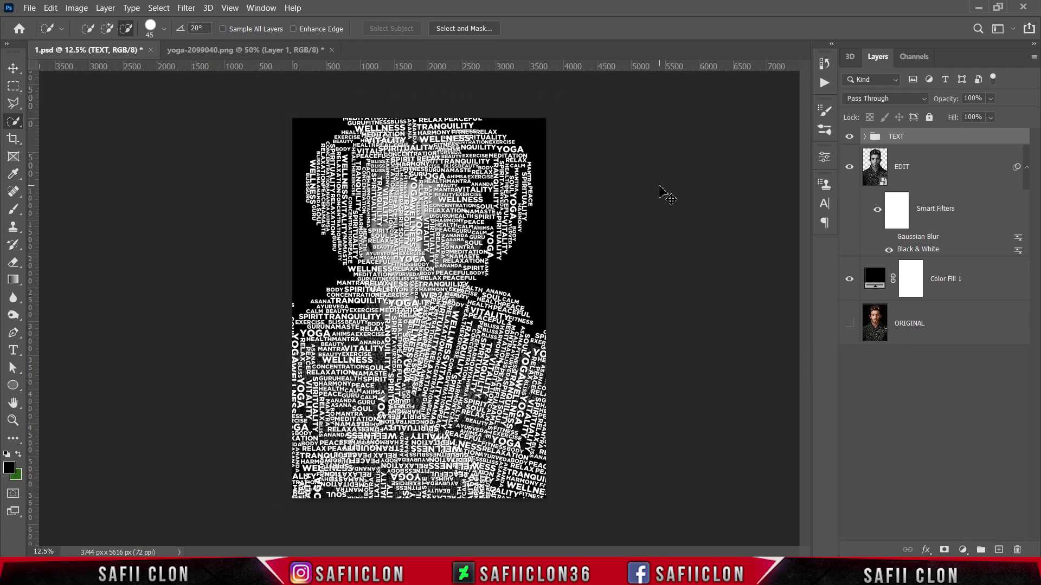
{"action": "right_click", "coordinate": [920, 140]}
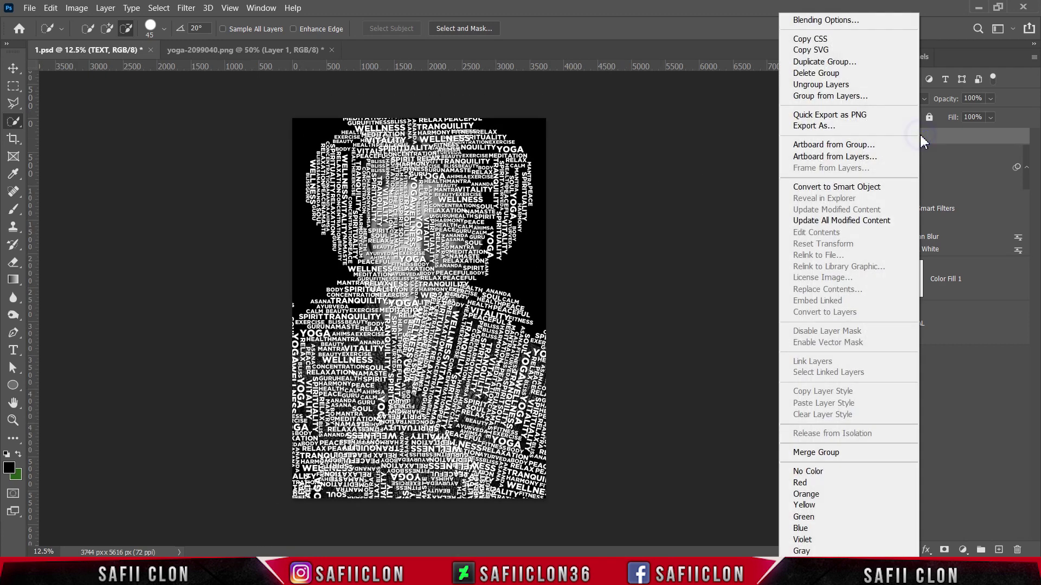
{"action": "left_click", "coordinate": [825, 188]}
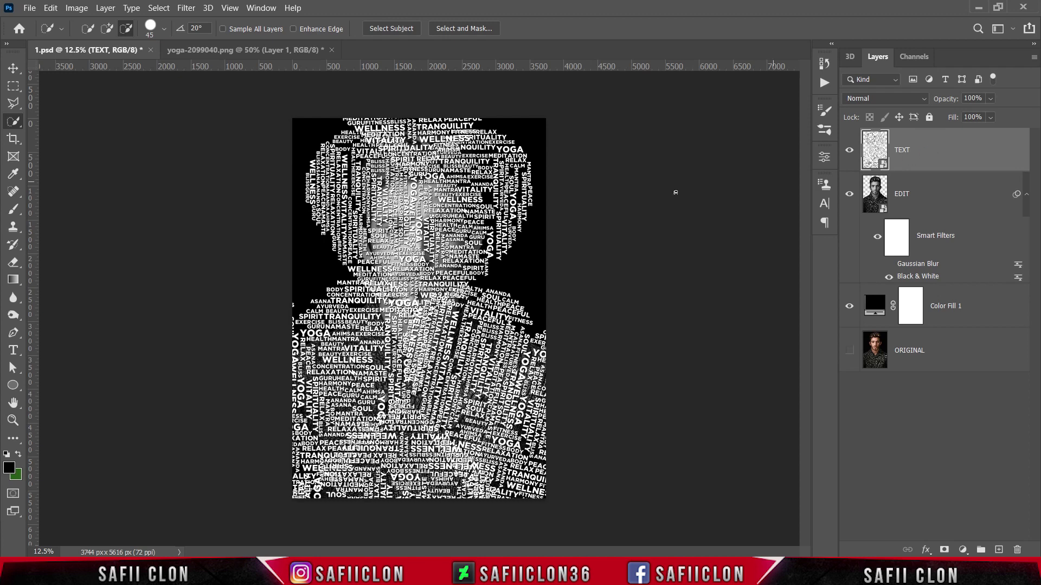
Apply a Displace filter to TEXT with horizontal and vertical scale 10, Stretch To Fit and file 1 from the Poster folder as the map.
{"action": "left_click", "coordinate": [187, 9]}
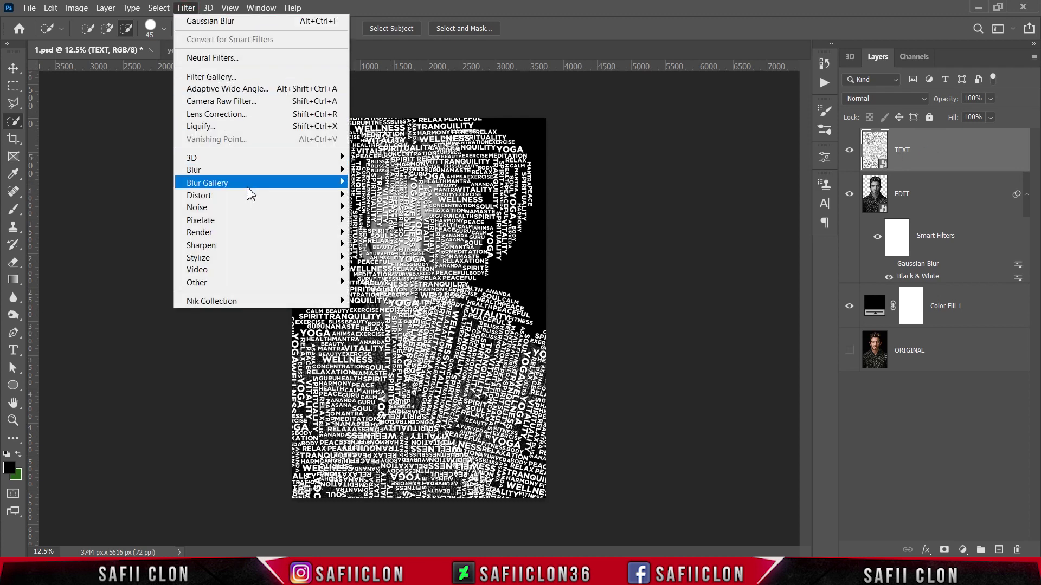
{"action": "mouse_move", "coordinate": [295, 202]}
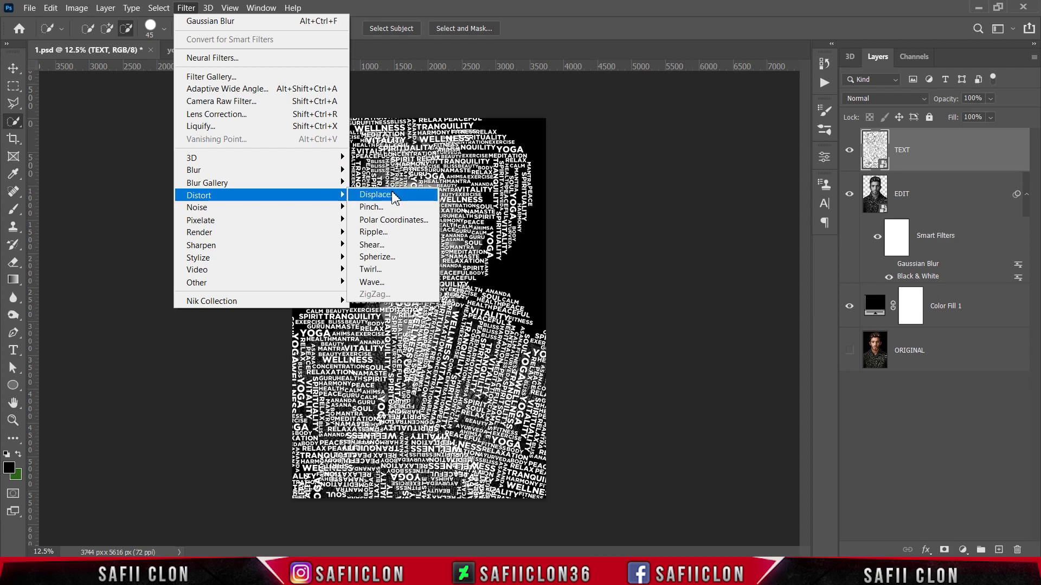
{"action": "left_click", "coordinate": [392, 196]}
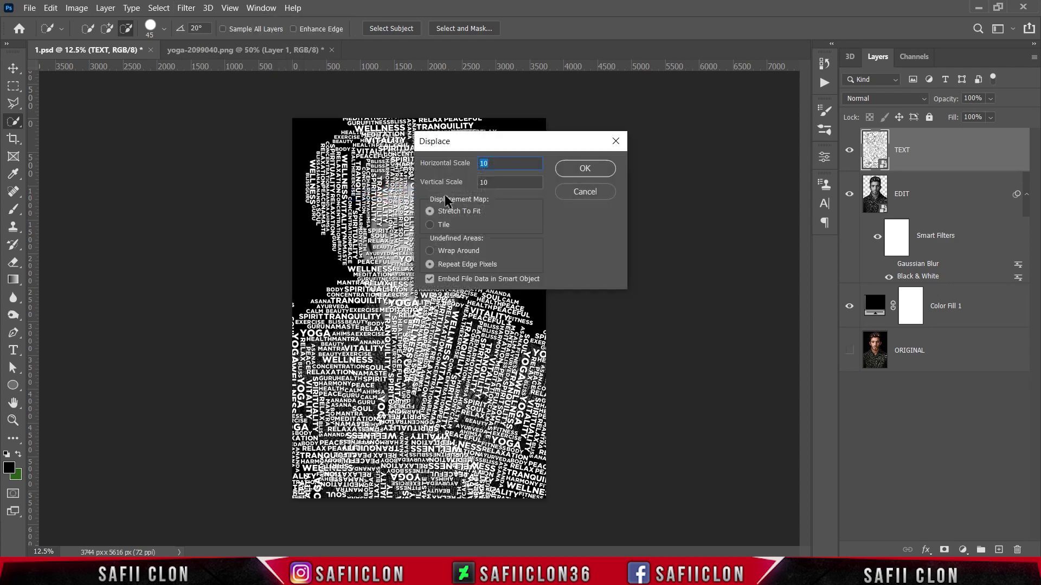
{"action": "left_click", "coordinate": [450, 213]}
{"action": "left_click", "coordinate": [594, 169]}
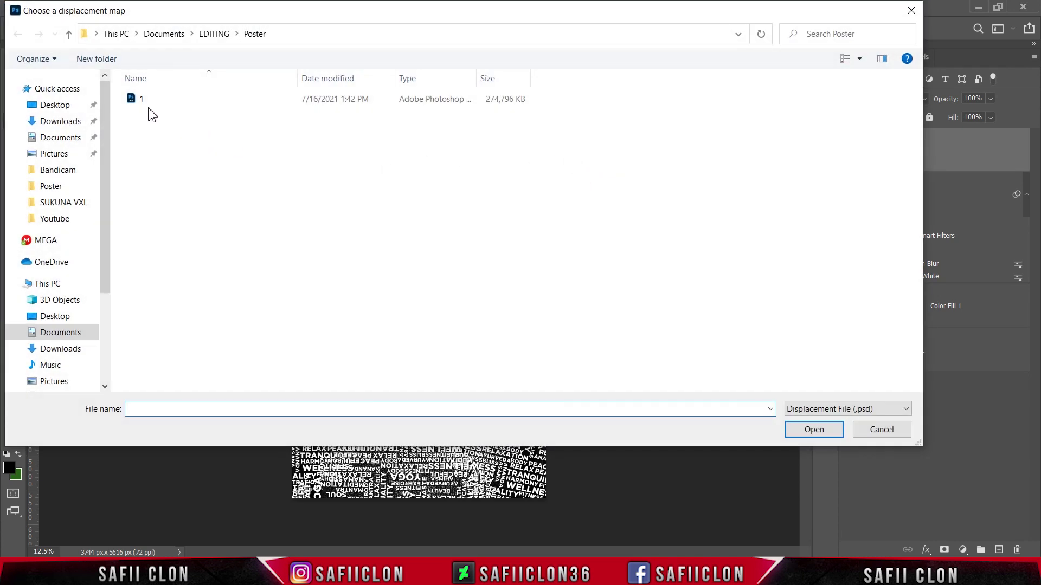
{"action": "left_click", "coordinate": [152, 100]}
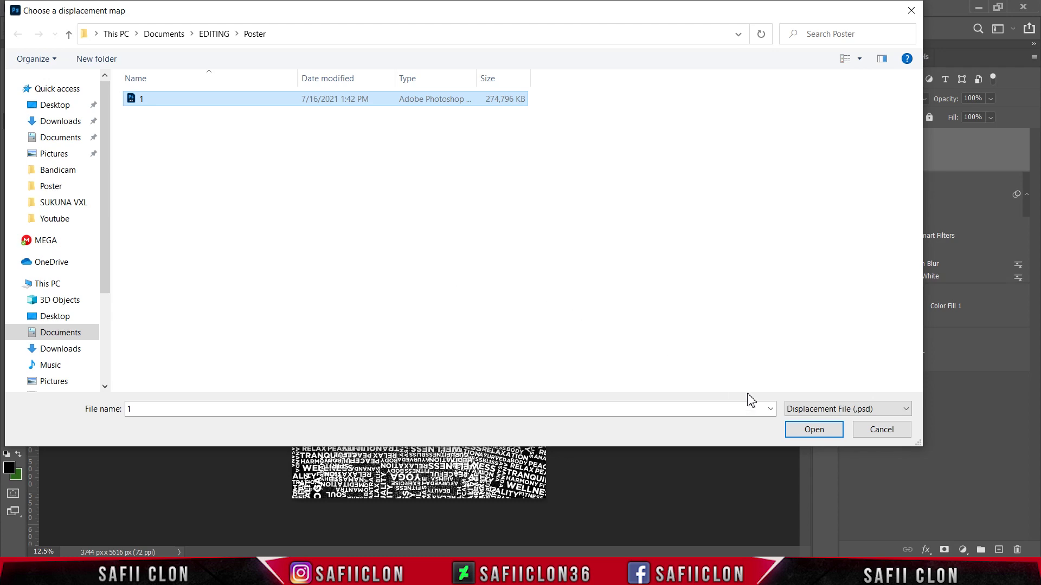
{"action": "left_click", "coordinate": [800, 430]}
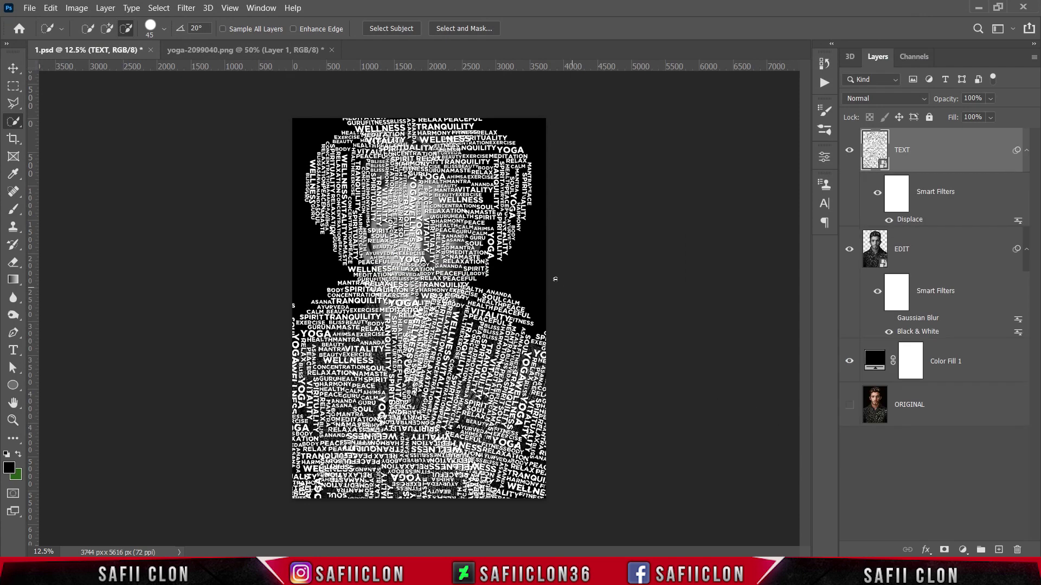
Apply a second Displace filter to TEXT with both scales at 10 and the same file 1 as the displacement map.
{"action": "left_click", "coordinate": [186, 7]}
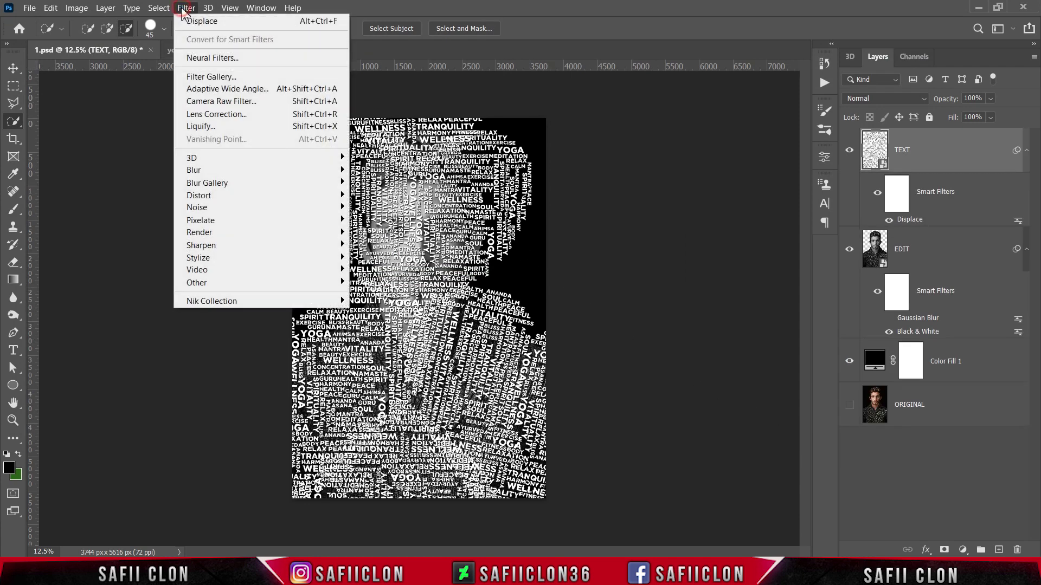
{"action": "mouse_move", "coordinate": [249, 196]}
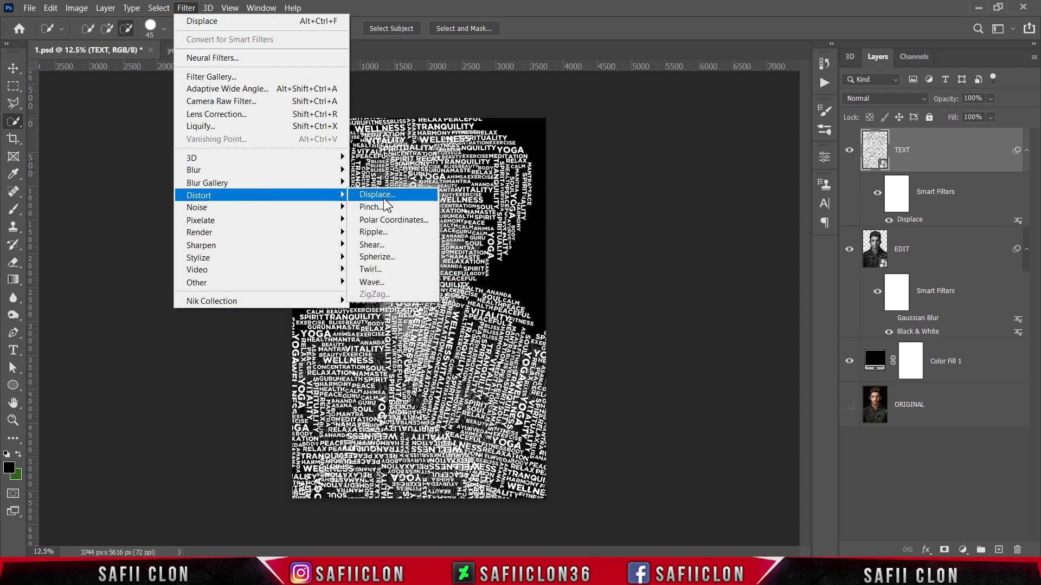
{"action": "left_click", "coordinate": [394, 198]}
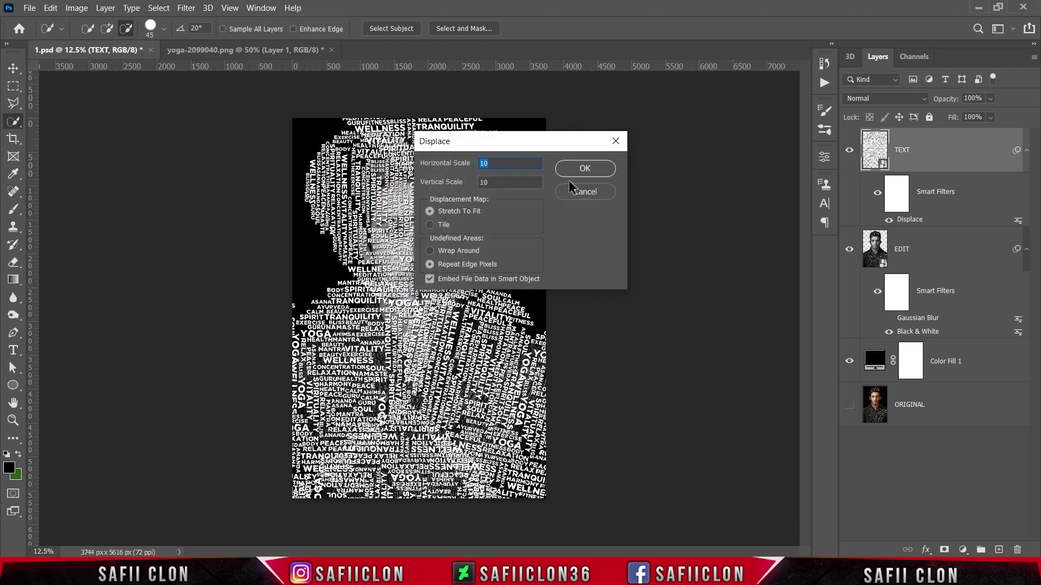
{"action": "left_click", "coordinate": [583, 168]}
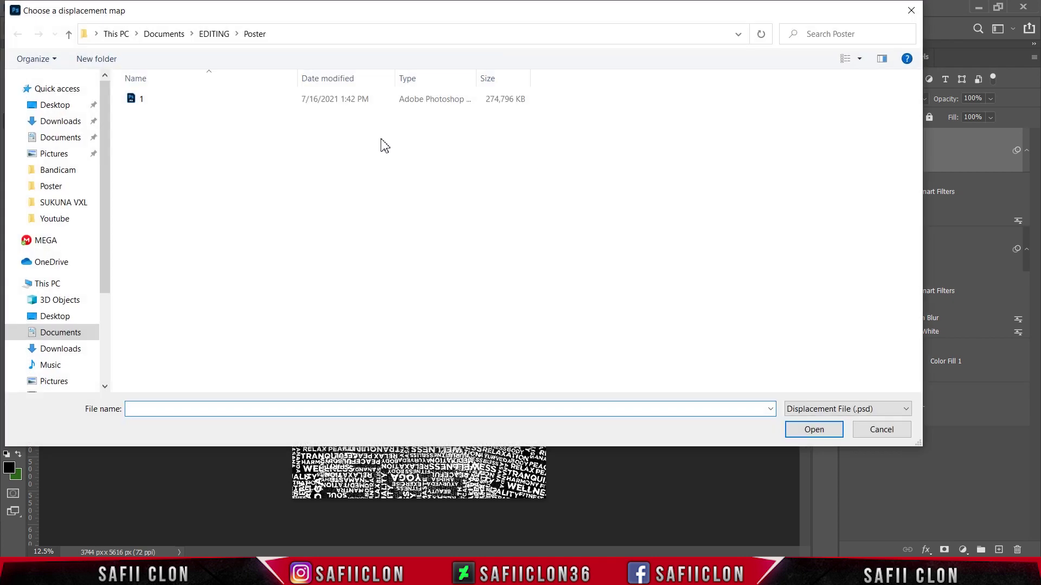
{"action": "left_click", "coordinate": [231, 100]}
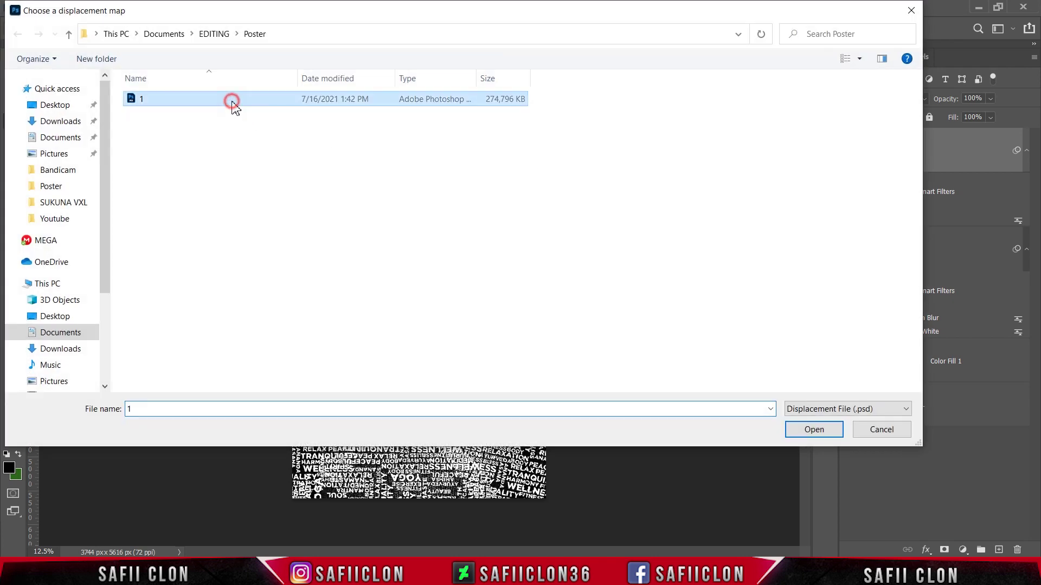
{"action": "left_click", "coordinate": [802, 432]}
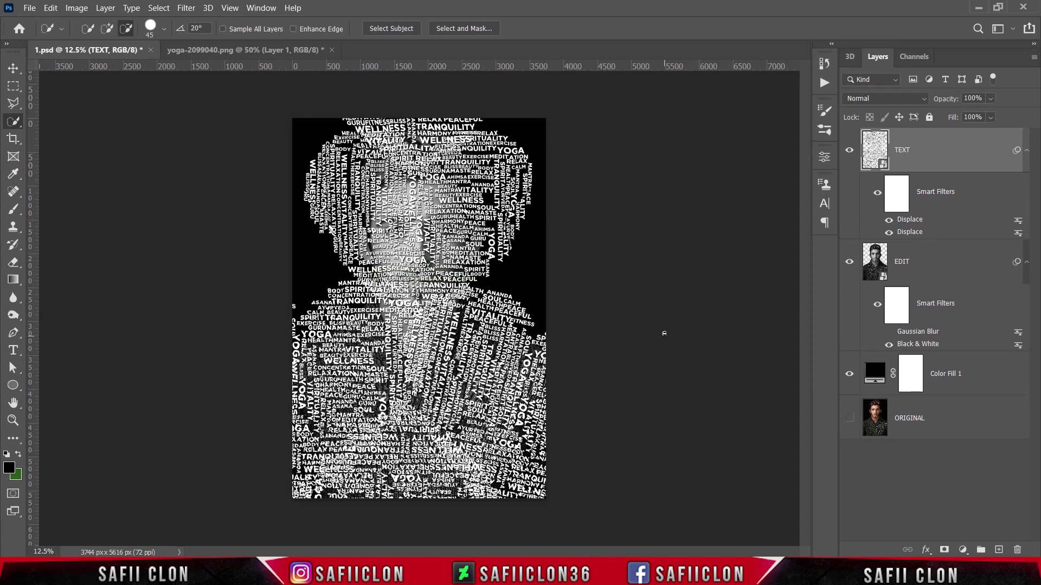
Load the TEXT layer's outline as a selection, hide TEXT and add a layer mask from the selection to the EDIT layer.
{"action": "left_click", "coordinate": [873, 147], "text": "ctrl"}
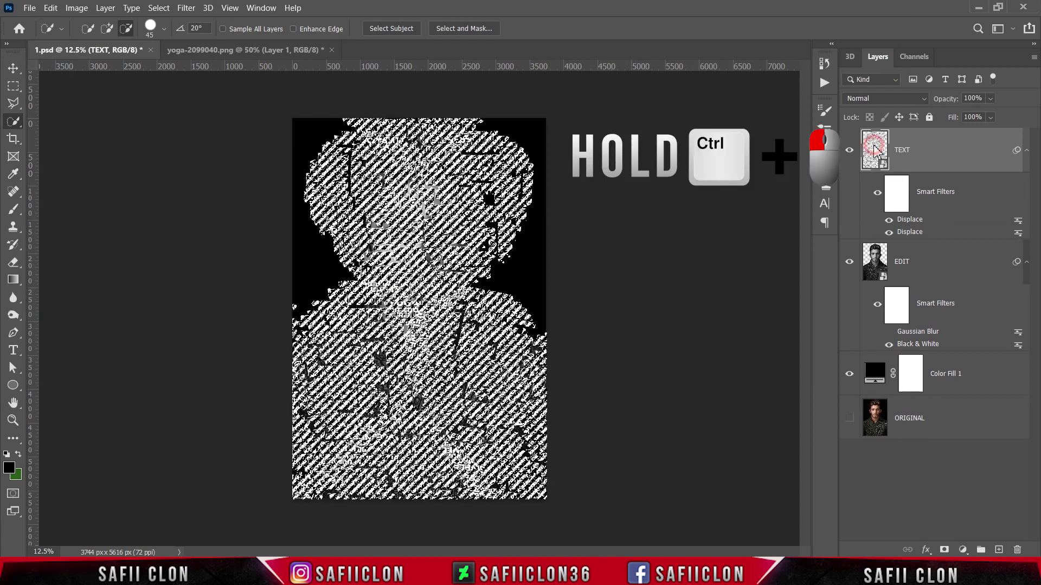
{"action": "left_click", "coordinate": [851, 152]}
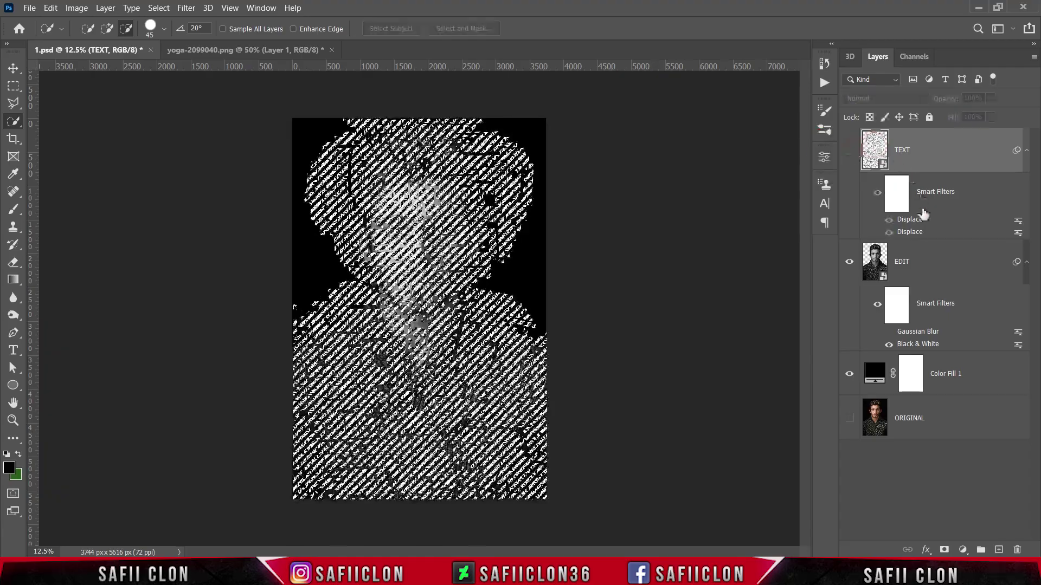
{"action": "left_click", "coordinate": [930, 264]}
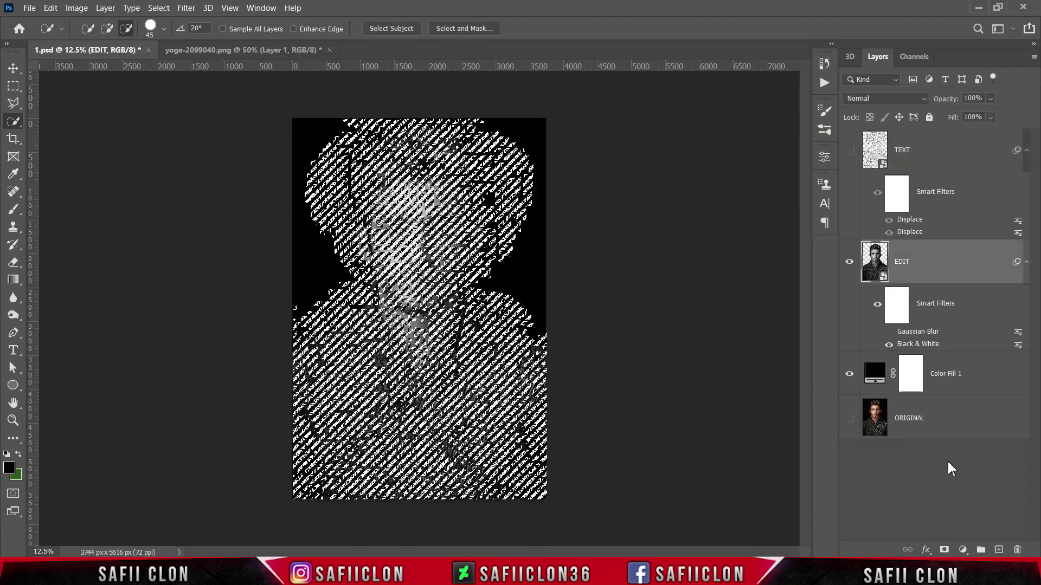
{"action": "left_click", "coordinate": [944, 550]}
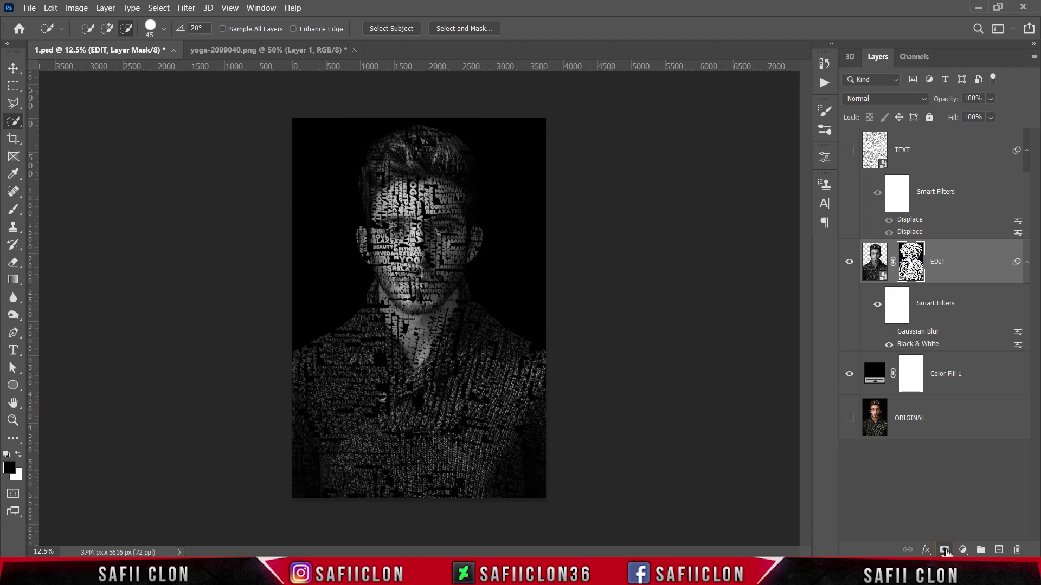
Stamp the visible layers into a new layer above EDIT, move it to the top of the stack and set its blend mode to Multiply.
{"action": "key", "text": "ctrl+plus"}
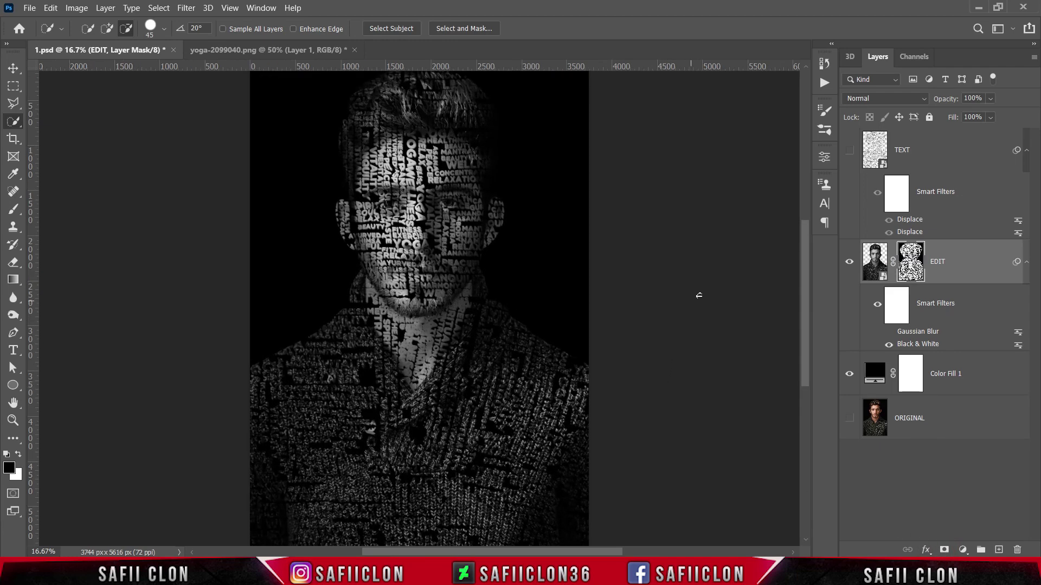
{"action": "left_click", "coordinate": [968, 262]}
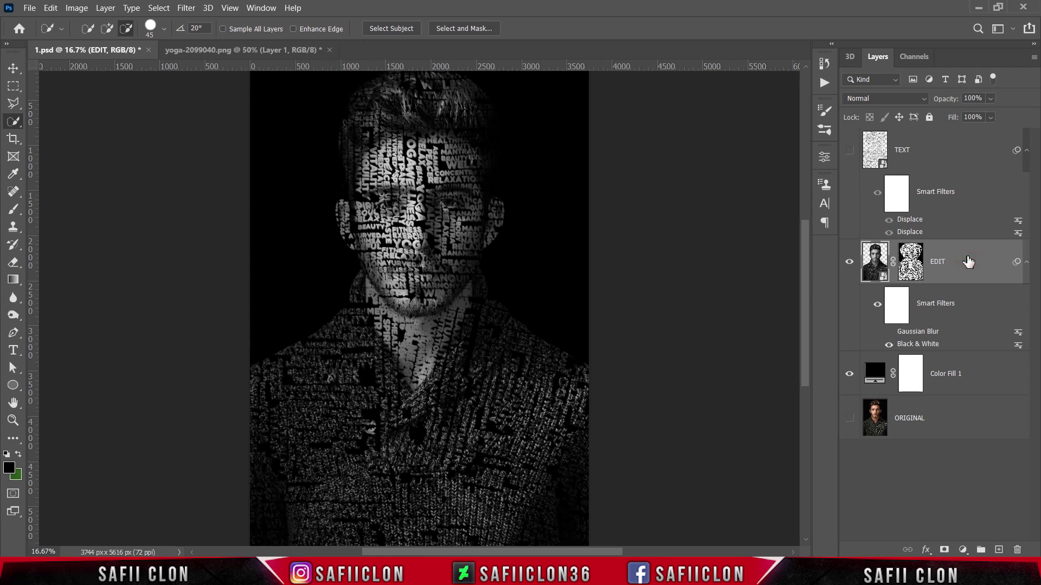
{"action": "key", "text": "ctrl+shift+alt+e"}
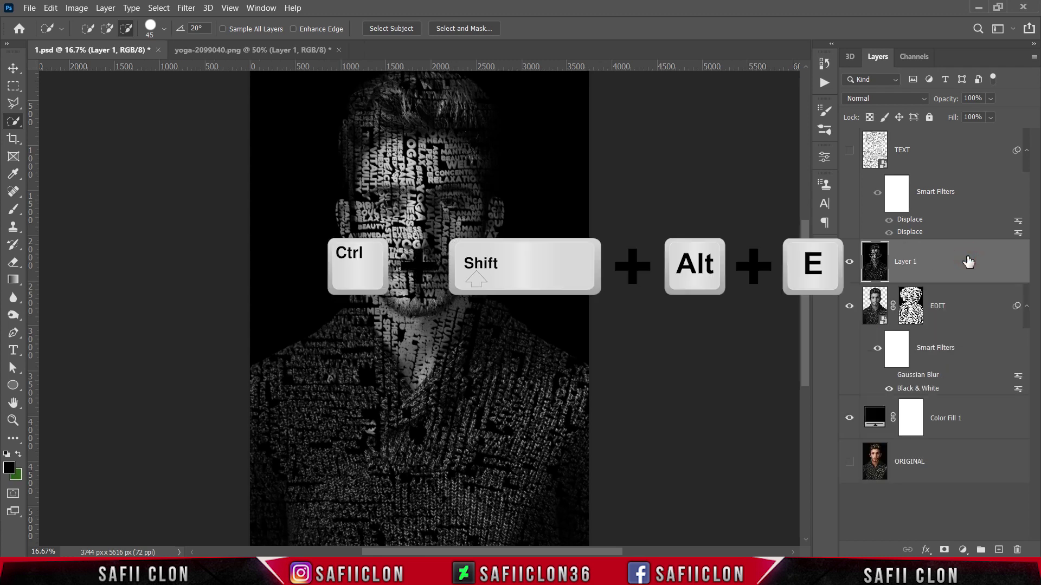
{"action": "left_click_drag", "start_coordinate": [943, 252], "coordinate": [931, 131]}
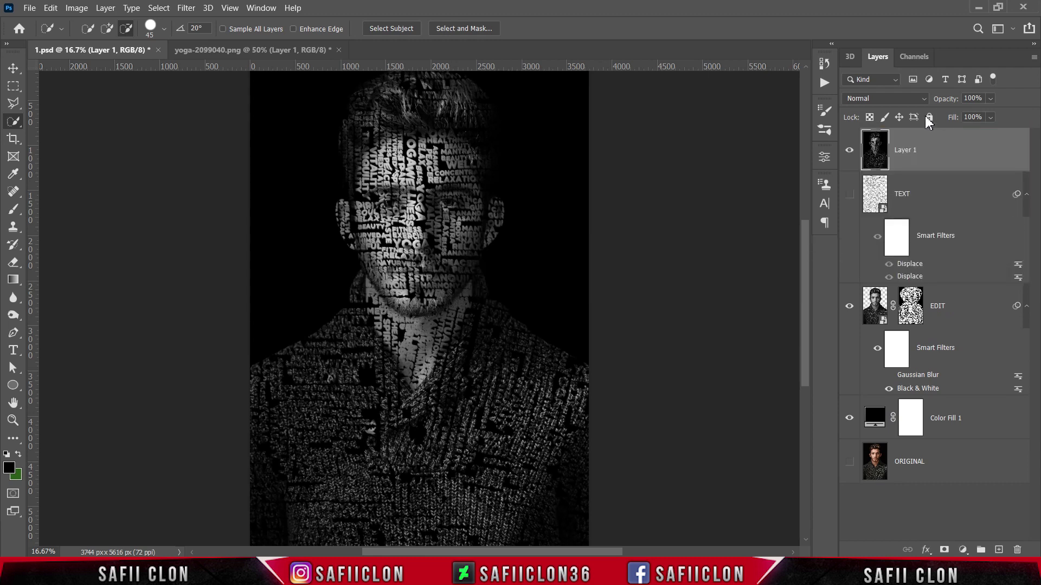
{"action": "left_click", "coordinate": [918, 97]}
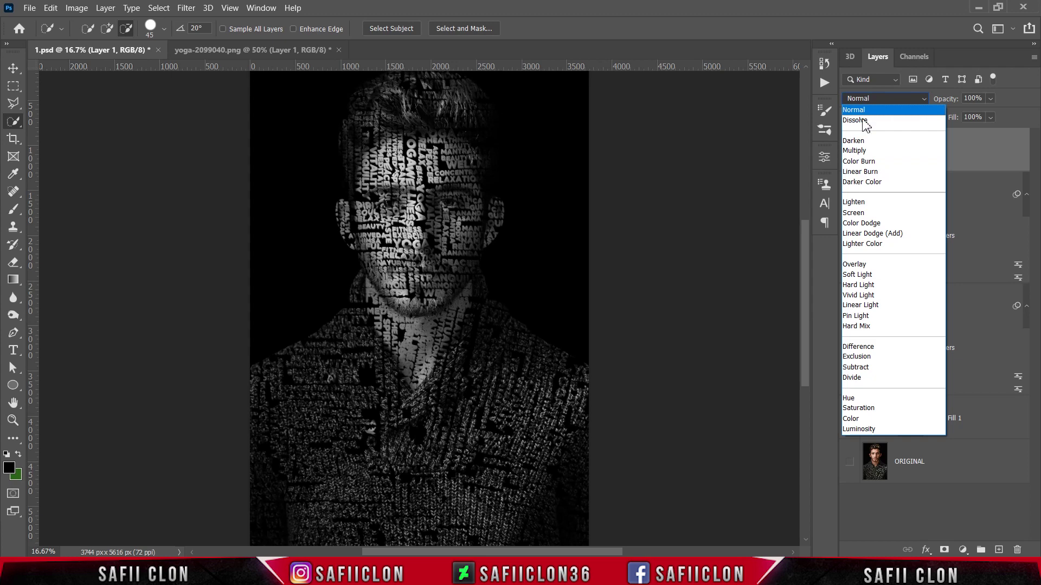
{"action": "left_click", "coordinate": [866, 154]}
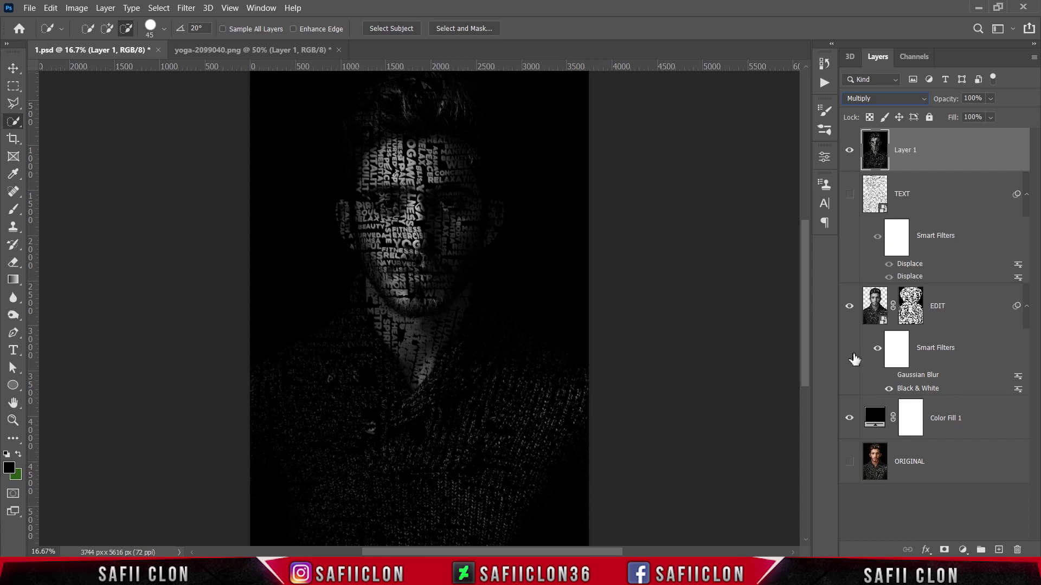
Raise Reds to about 170% in the Black & White smart filter of the EDIT layer.
{"action": "double_click", "coordinate": [921, 389]}
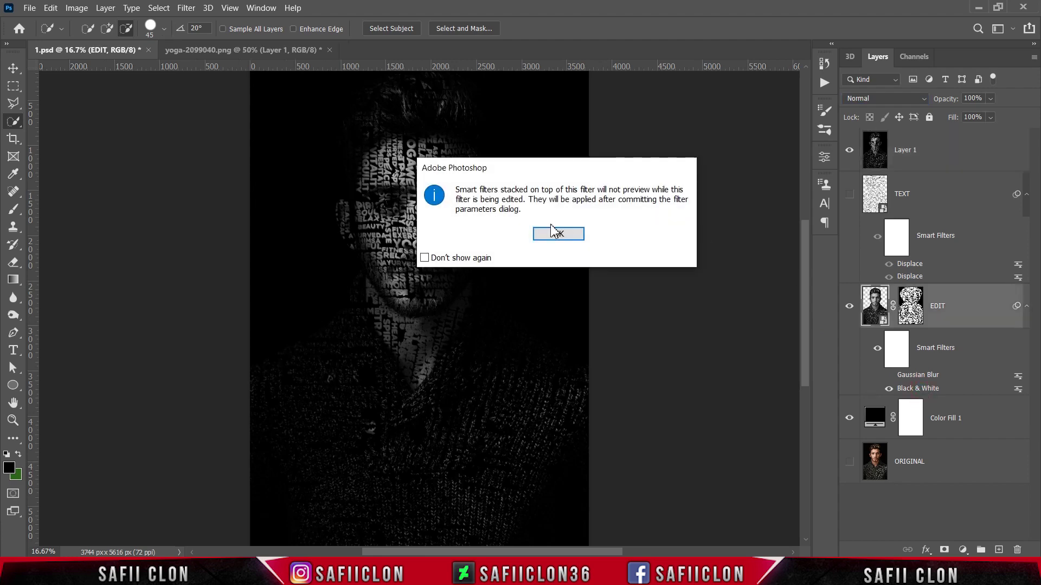
{"action": "left_click", "coordinate": [549, 237]}
{"action": "left_click_drag", "start_coordinate": [676, 130], "coordinate": [695, 95]}
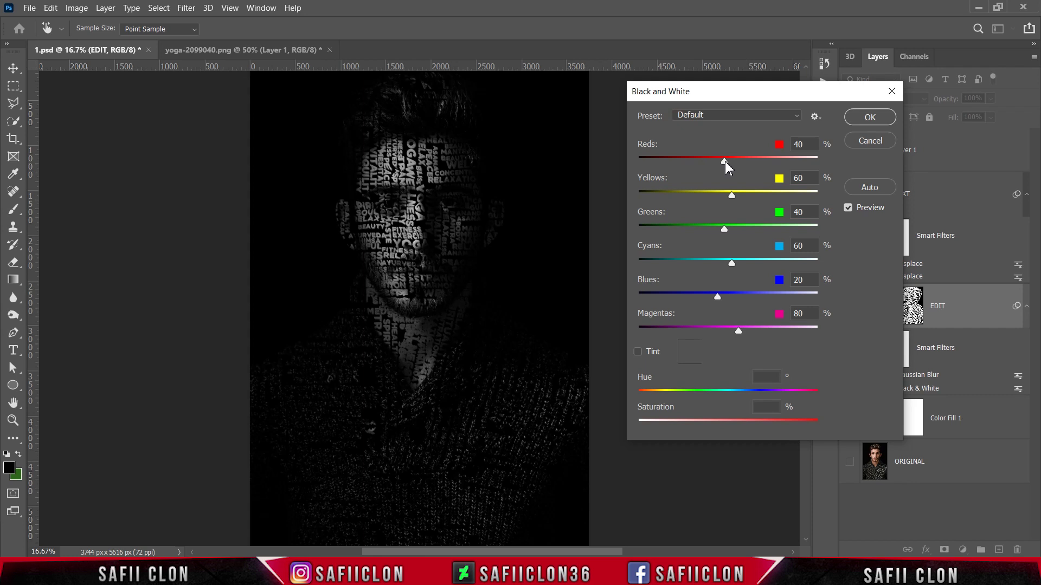
{"action": "left_click_drag", "start_coordinate": [724, 161], "coordinate": [770, 161]}
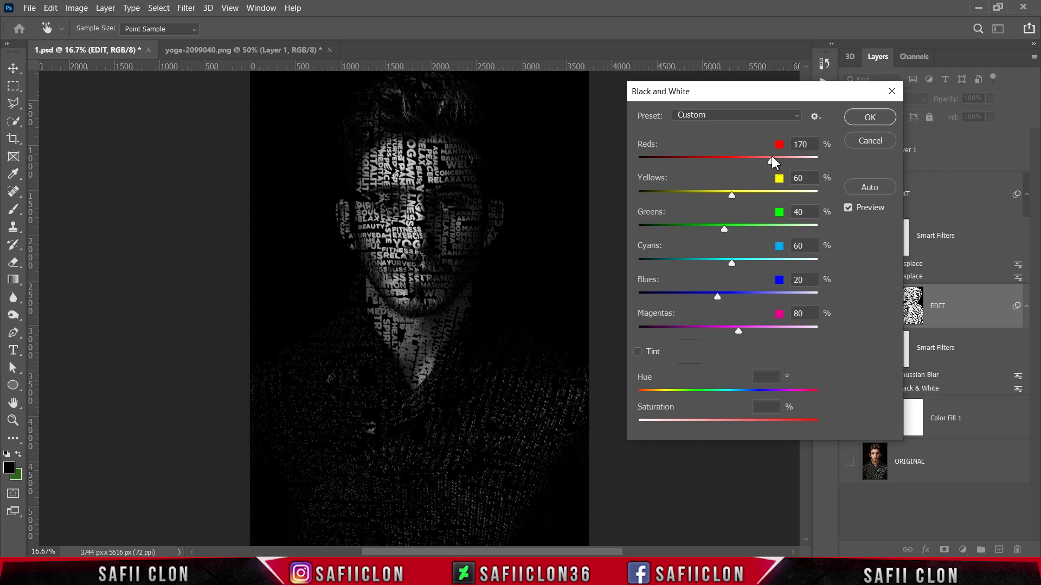
{"action": "left_click_drag", "start_coordinate": [772, 156], "coordinate": [771, 156]}
{"action": "left_click", "coordinate": [868, 118]}
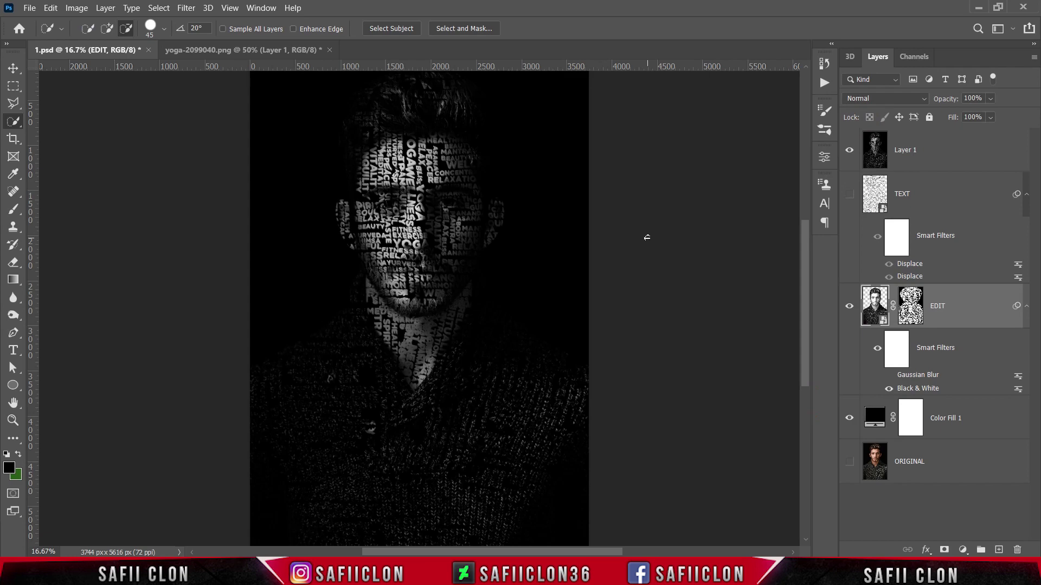
Compare the portrait's face with the EDIT layer and the Multiply layer, Layer 1, each hidden and shown.
{"action": "key", "text": "ctrl+plus"}
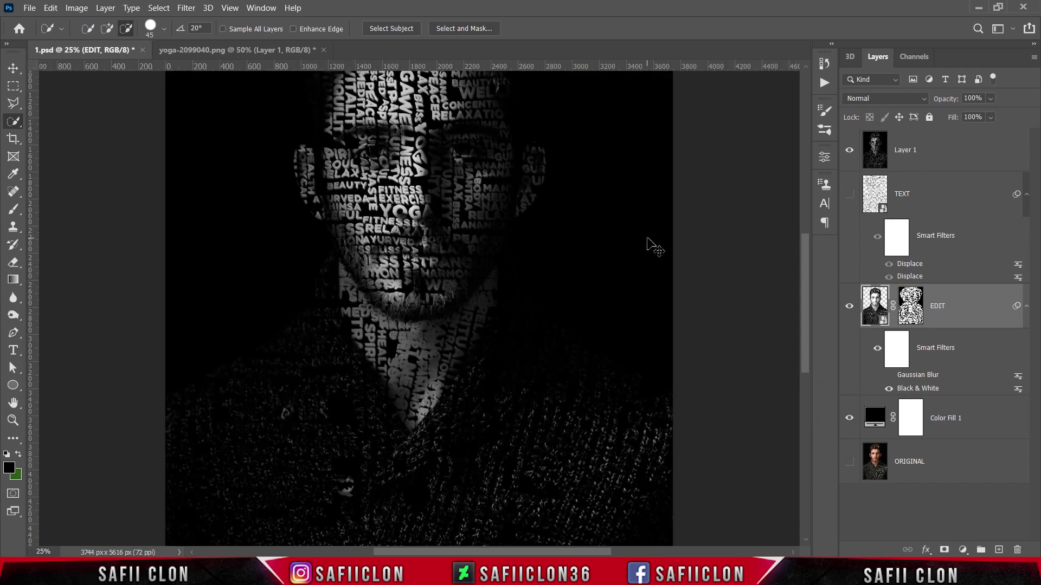
{"action": "key", "text": "ctrl+plus"}
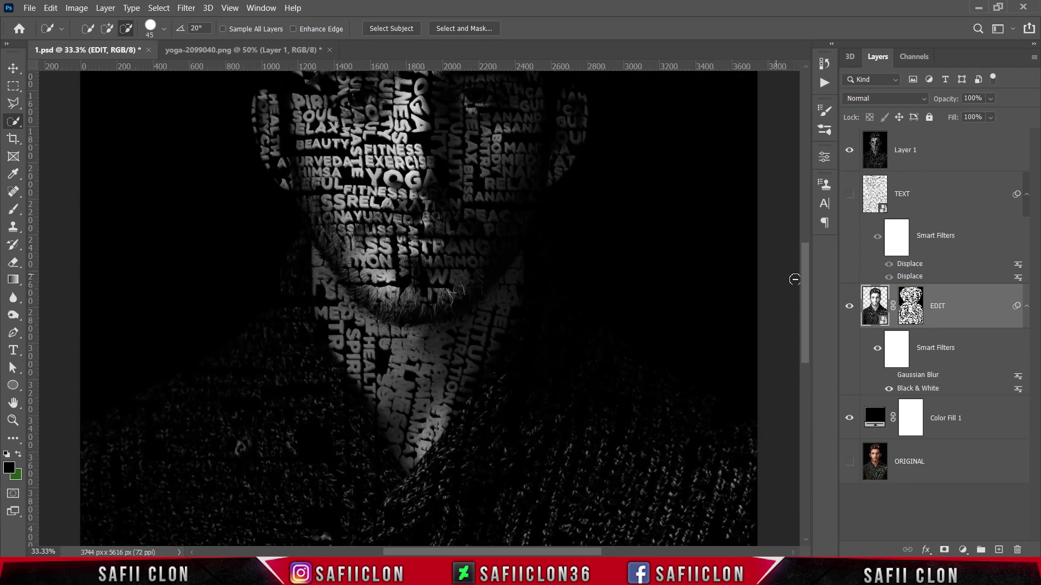
{"action": "left_click_drag", "start_coordinate": [803, 291], "coordinate": [802, 253]}
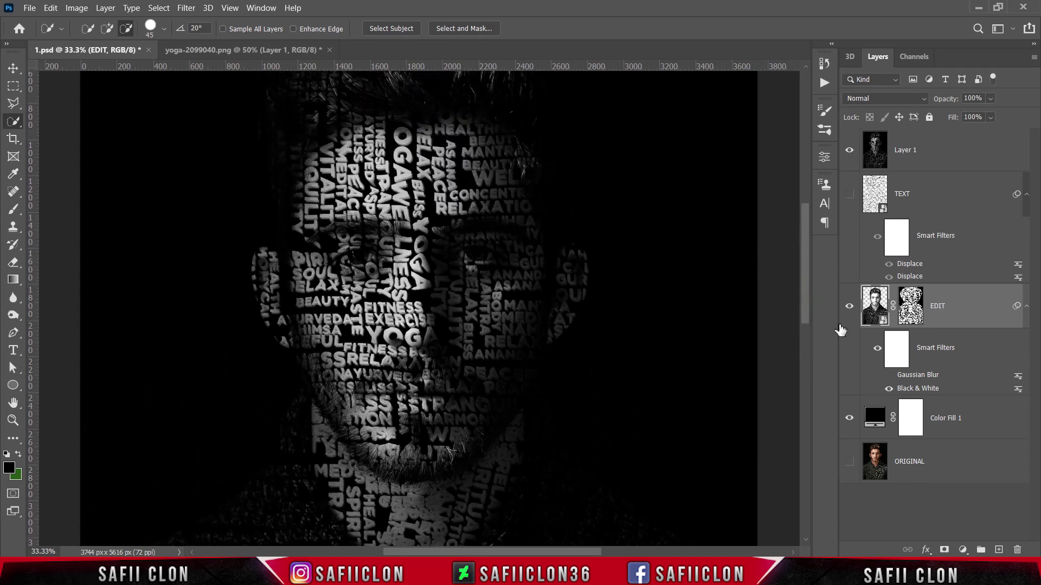
{"action": "left_click", "coordinate": [850, 307]}
{"action": "left_click", "coordinate": [850, 307]}
{"action": "left_click", "coordinate": [848, 150]}
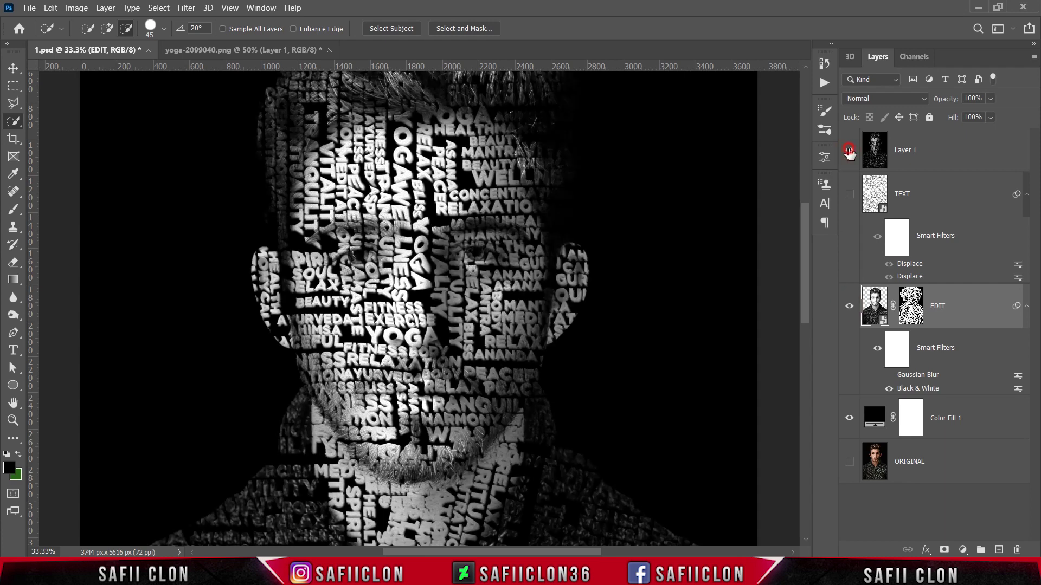
{"action": "left_click", "coordinate": [849, 150]}
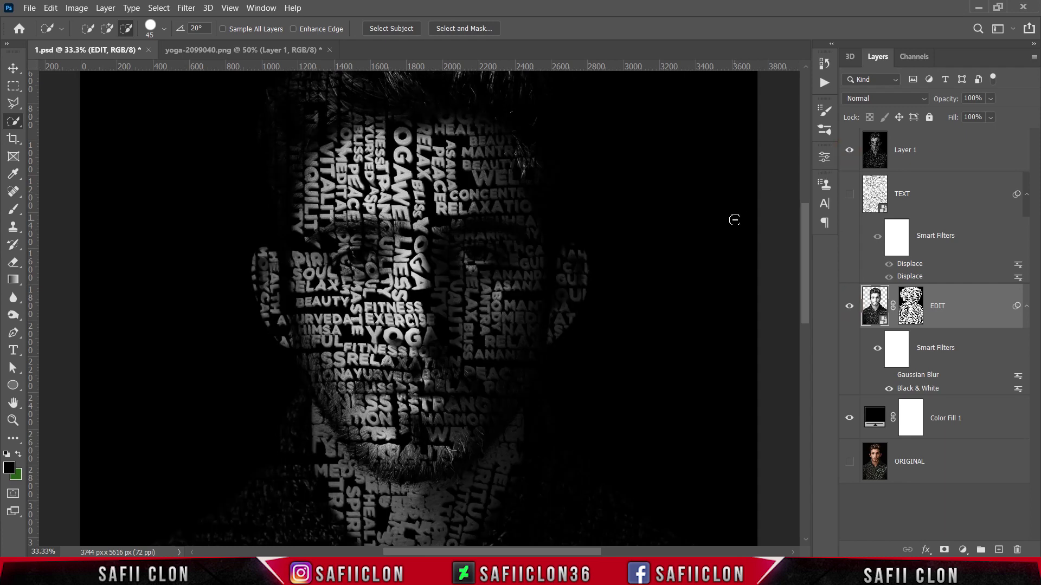
Examine the displaced words on the face up close at up to 100% and across the whole portrait.
{"action": "key", "text": "ctrl+plus"}
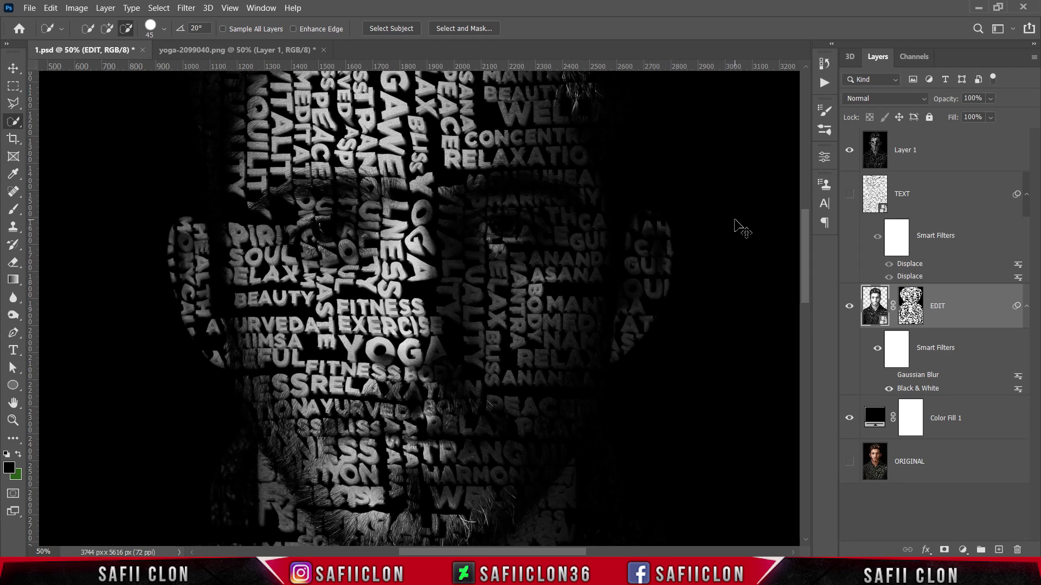
{"action": "key", "text": "ctrl+plus"}
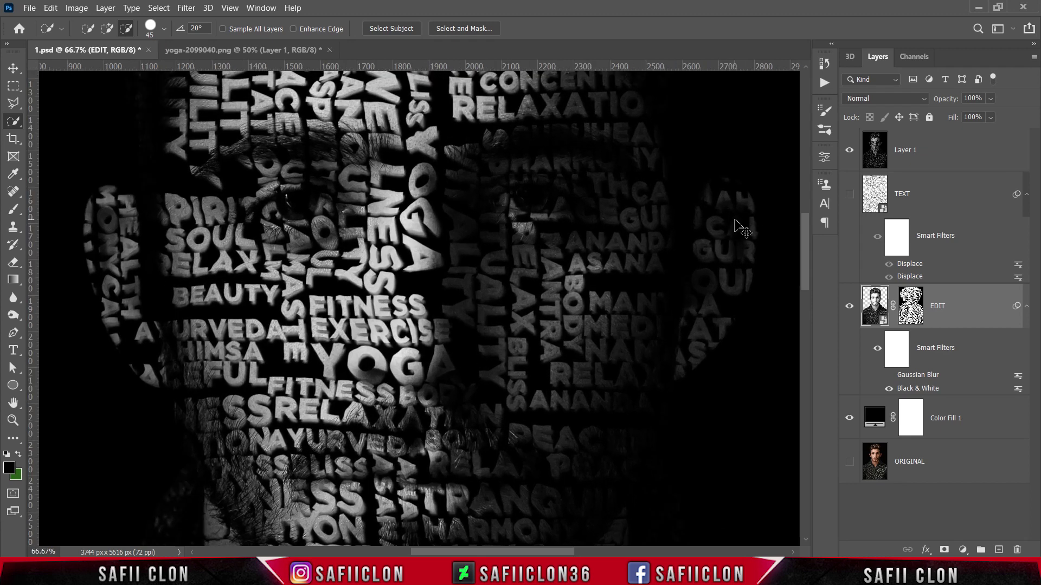
{"action": "key", "text": "ctrl+plus"}
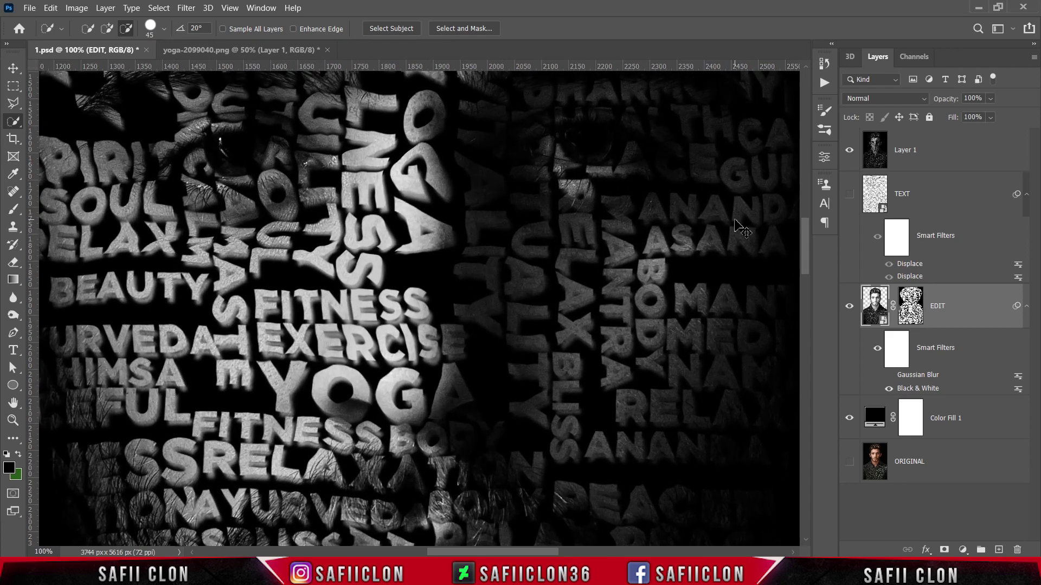
{"action": "key", "text": "ctrl+minus"}
{"action": "key", "text": "ctrl+minus"}
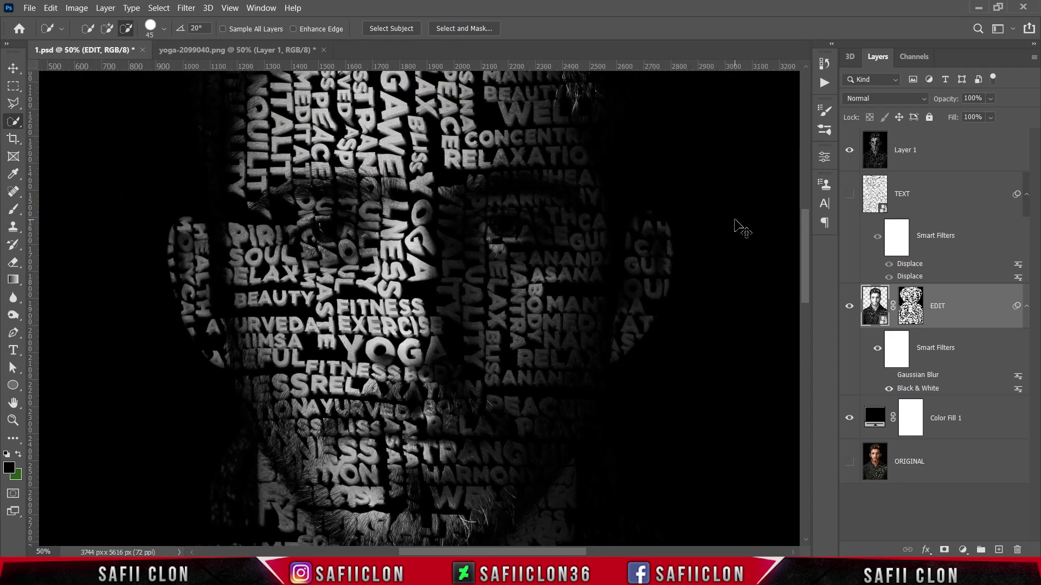
{"action": "key", "text": "ctrl+minus"}
{"action": "key", "text": "ctrl+minus"}
{"action": "key", "text": "ctrl+minus"}
{"action": "key", "text": "ctrl+minus"}
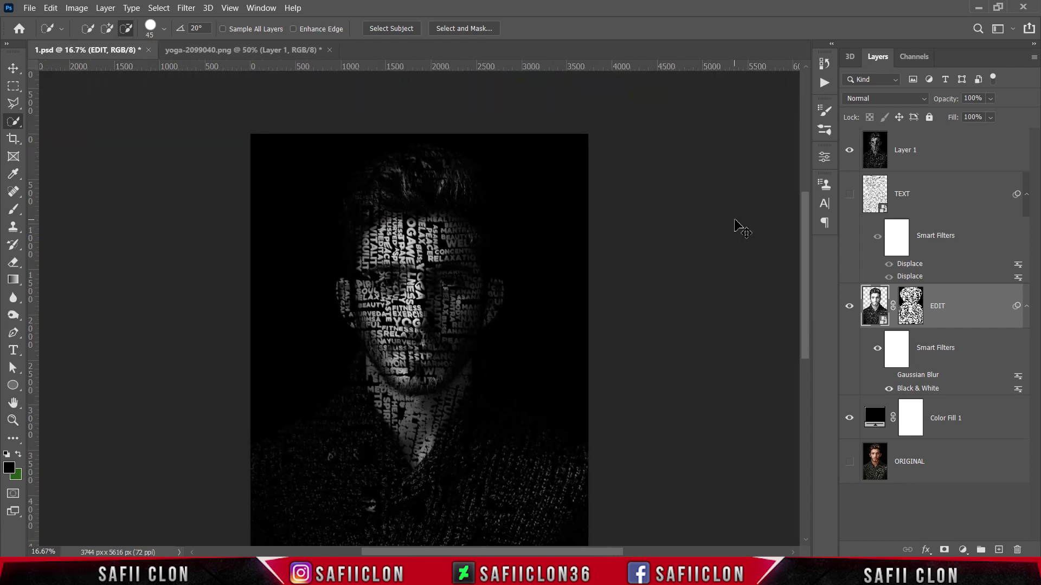
{"action": "key", "text": "ctrl+plus"}
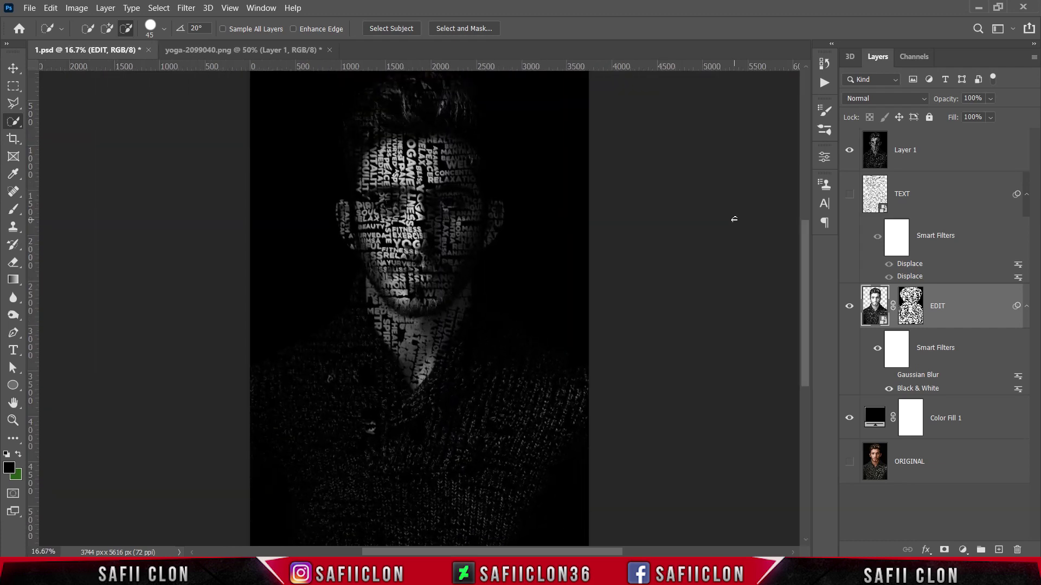
{"action": "key", "text": "ctrl+minus"}
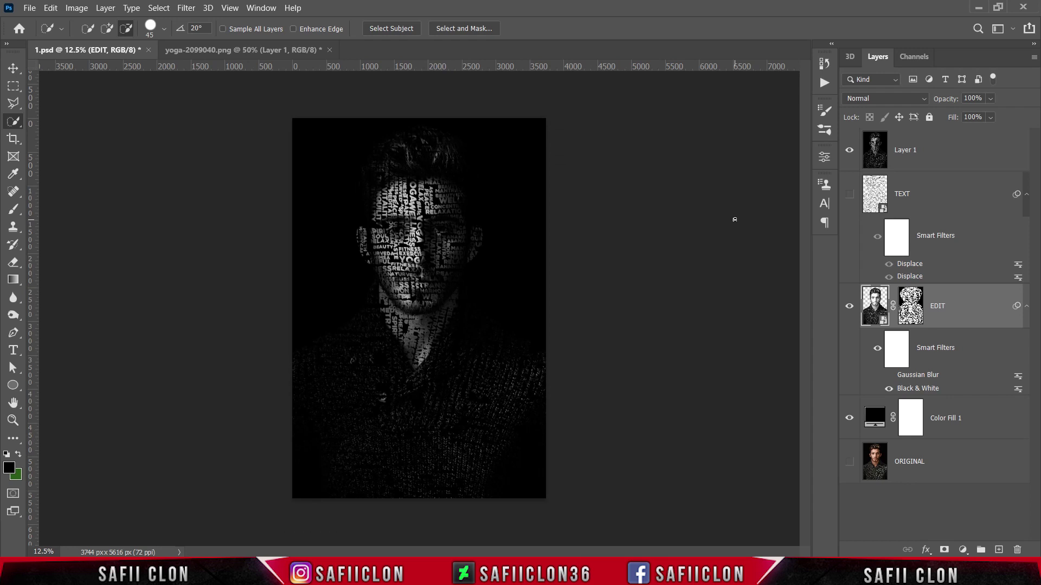
Compare the full poster with Layer 1 and EDIT each switched off and back on.
{"action": "left_click", "coordinate": [847, 152]}
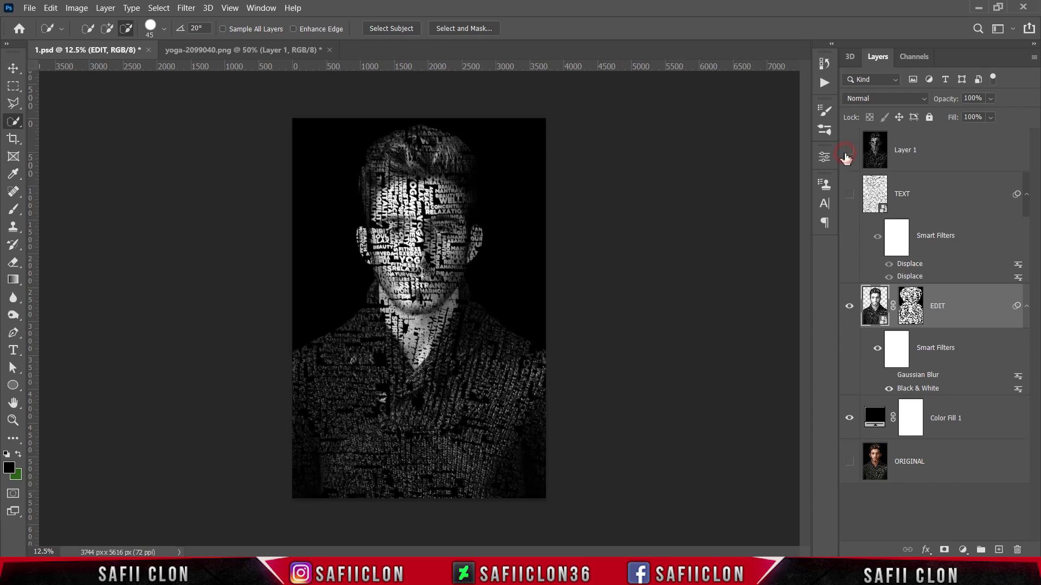
{"action": "left_click", "coordinate": [848, 151]}
{"action": "left_click", "coordinate": [849, 307]}
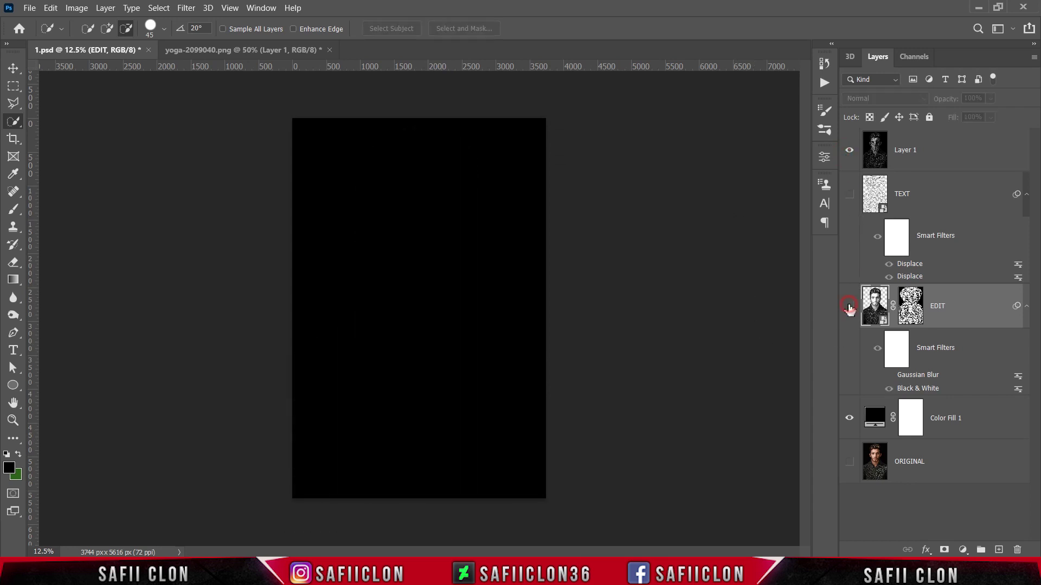
{"action": "left_click", "coordinate": [849, 306]}
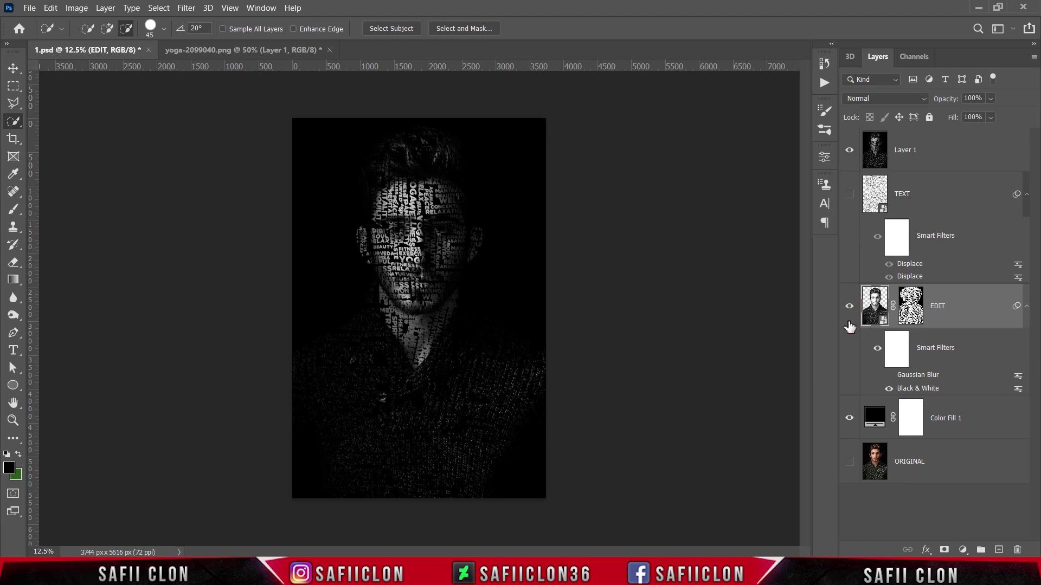
Group the layers from Color Fill 1 up to Layer 1 into a group named EDIT.
{"action": "left_click", "coordinate": [968, 427]}
{"action": "left_click", "coordinate": [939, 149], "text": "shift"}
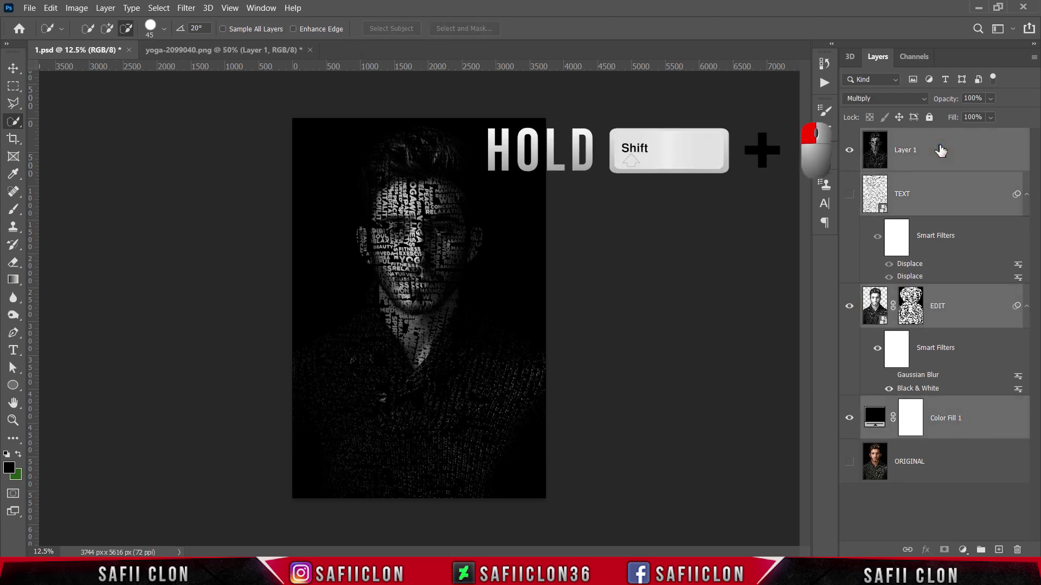
{"action": "right_click", "coordinate": [933, 150]}
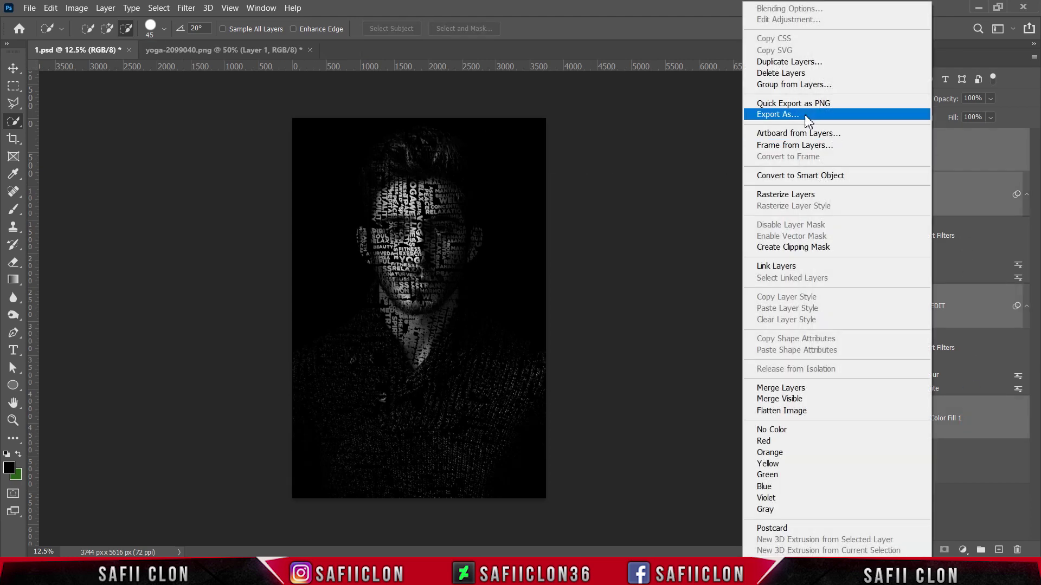
{"action": "left_click", "coordinate": [783, 84]}
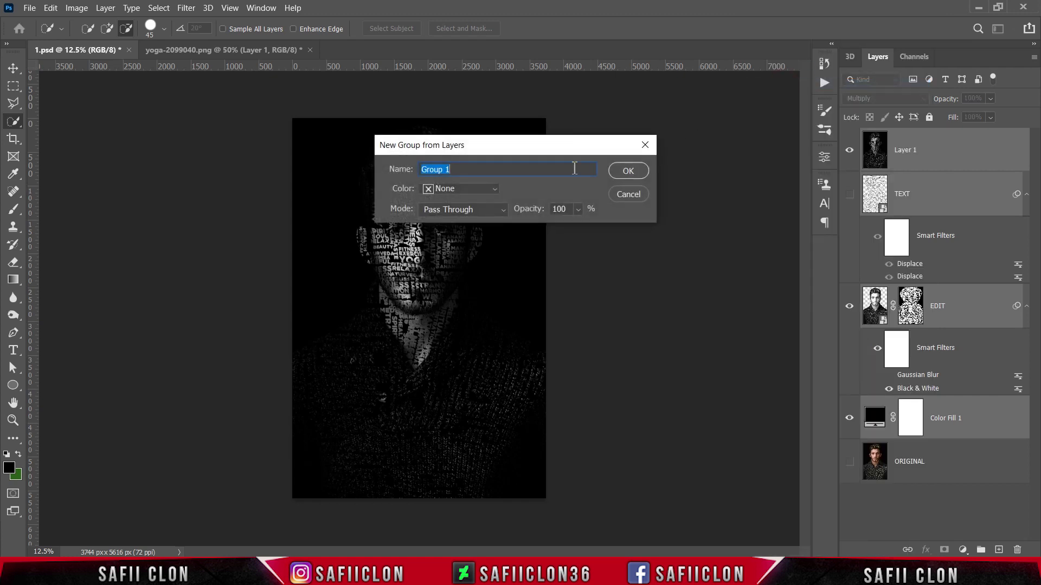
{"action": "type", "text": "EDIT"}
{"action": "left_click", "coordinate": [632, 172]}
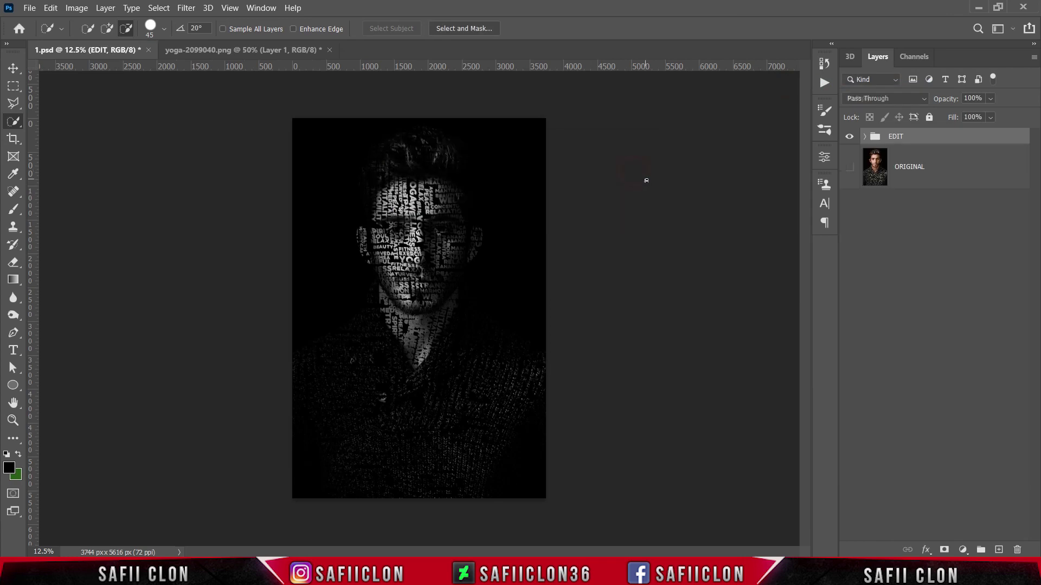
Make the ORIGINAL layer visible and compare the face with the EDIT group hidden and shown.
{"action": "left_click", "coordinate": [849, 167]}
{"action": "key", "text": "ctrl+plus"}
{"action": "key", "text": "ctrl+plus"}
{"action": "key", "text": "ctrl+plus"}
{"action": "key", "text": "ctrl+plus"}
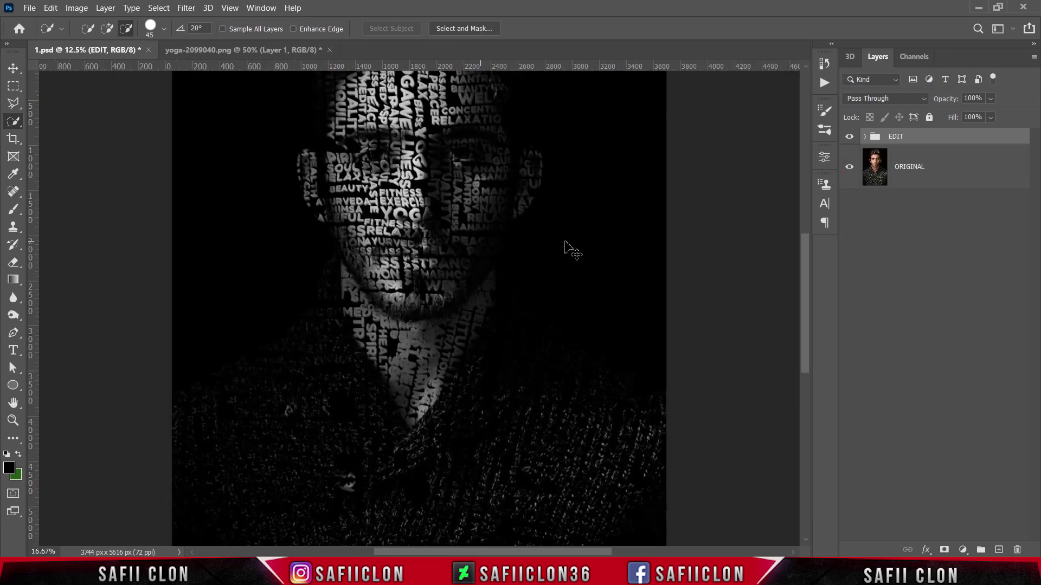
{"action": "scroll", "coordinate": [565, 242], "scroll_direction": "up", "scroll_amount": 4}
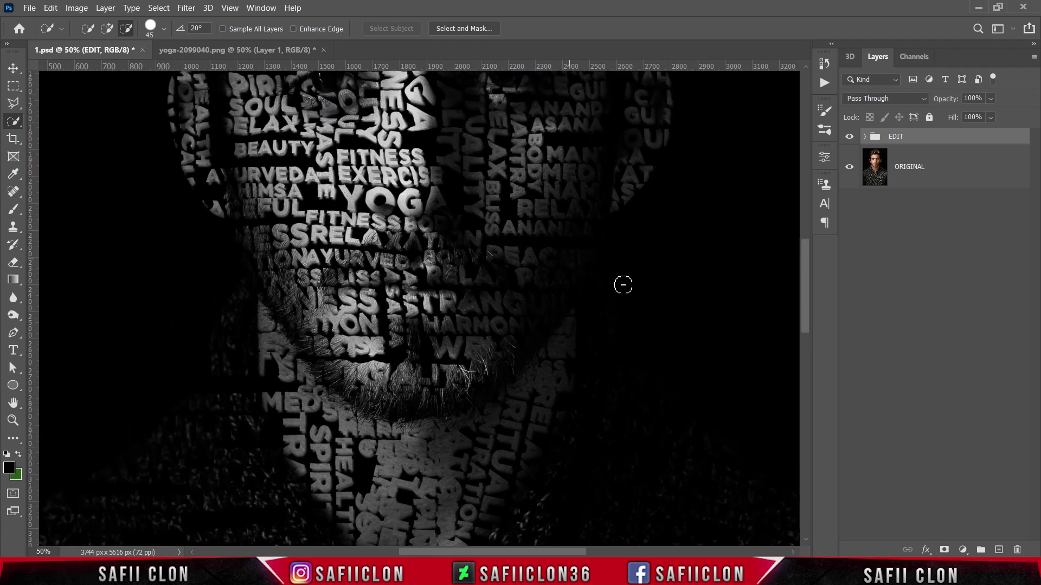
{"action": "scroll", "coordinate": [805, 279], "scroll_direction": "up", "scroll_amount": 4}
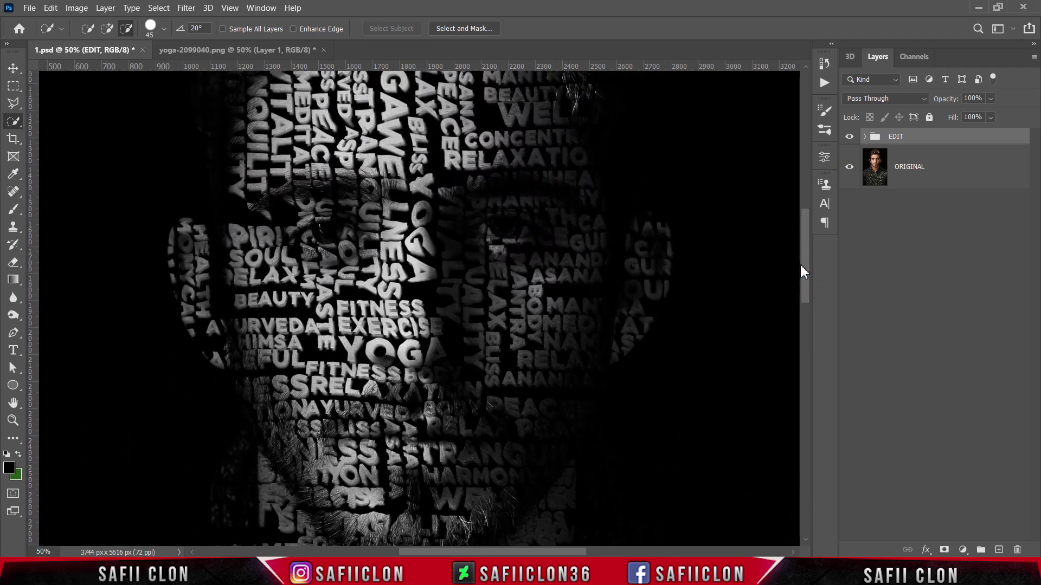
{"action": "left_click", "coordinate": [849, 137]}
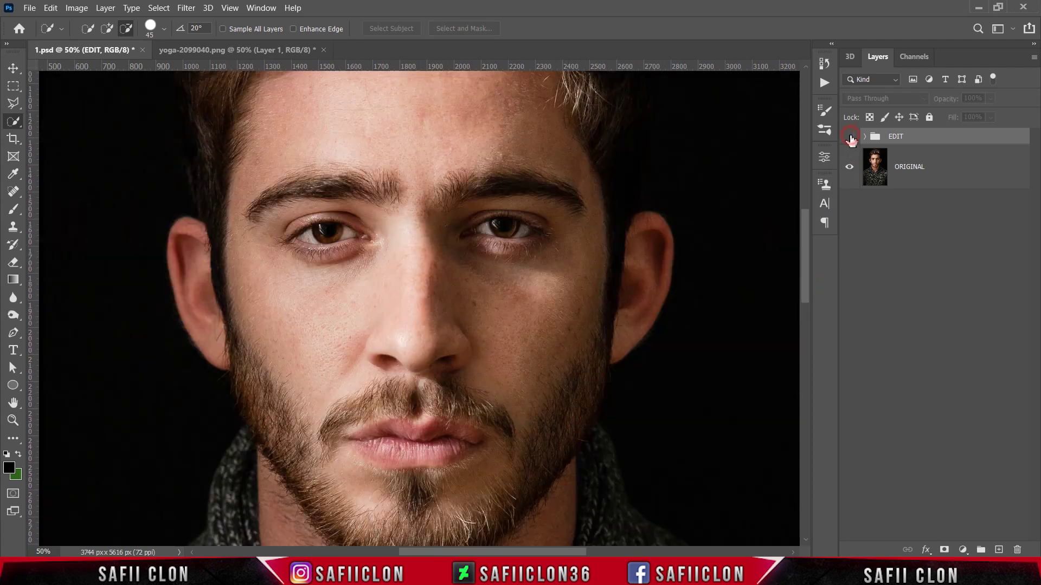
{"action": "left_click", "coordinate": [849, 138]}
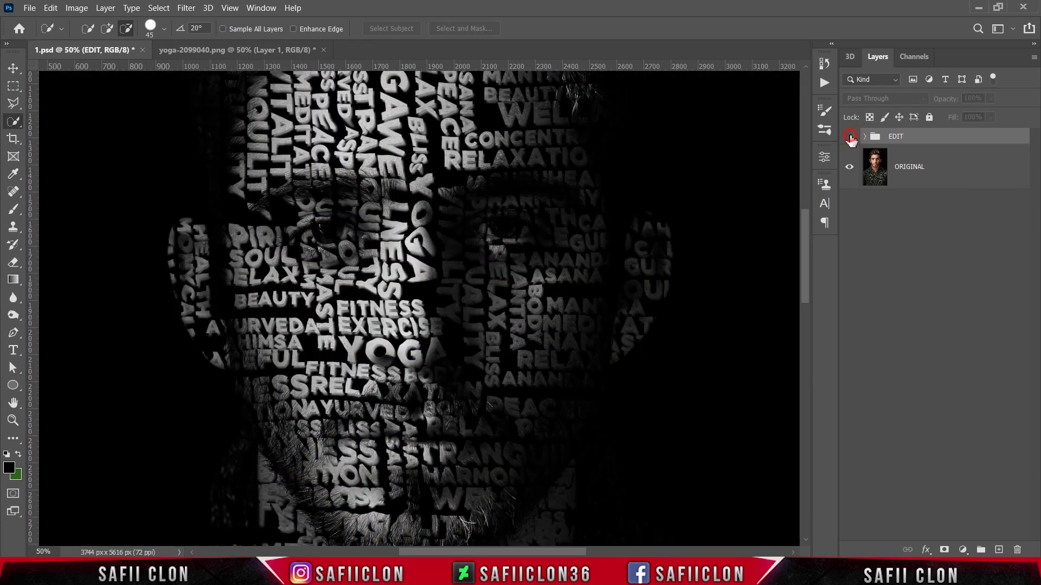
{"action": "left_click", "coordinate": [849, 137]}
{"action": "left_click", "coordinate": [850, 137]}
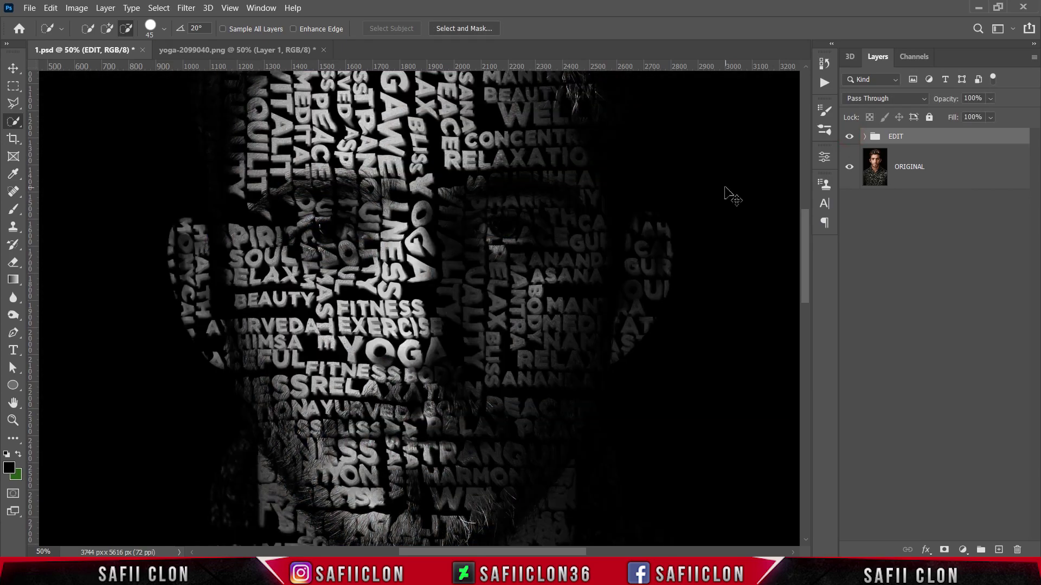
Inspect the lettering on the face at 100% and 200% against the original photo, and review the whole poster.
{"action": "key", "text": "ctrl+plus"}
{"action": "key", "text": "ctrl+plus"}
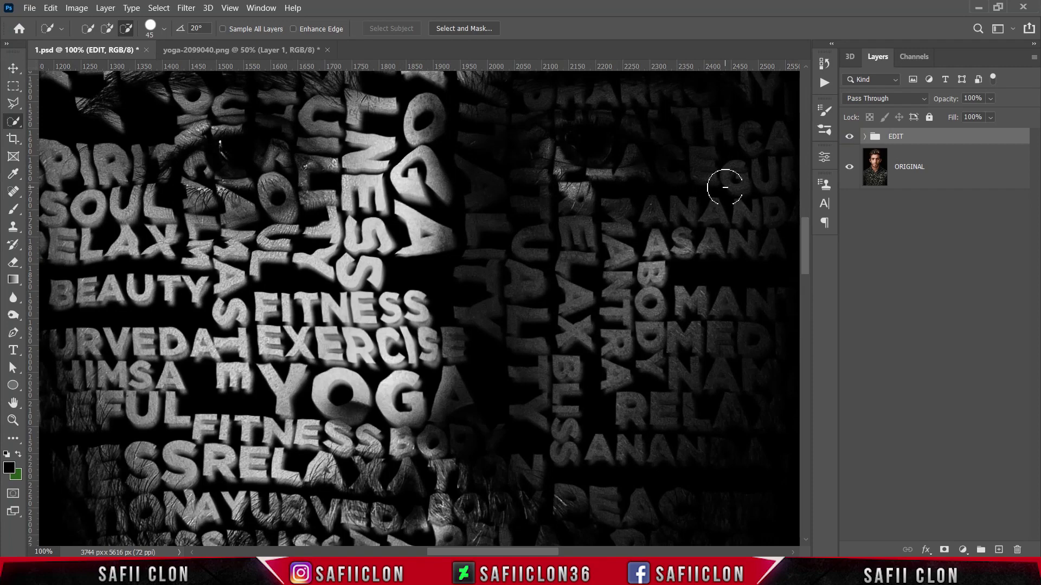
{"action": "left_click", "coordinate": [849, 138]}
{"action": "left_click", "coordinate": [849, 138]}
{"action": "left_click", "coordinate": [849, 138]}
{"action": "left_click", "coordinate": [849, 138]}
{"action": "key", "text": "ctrl+plus"}
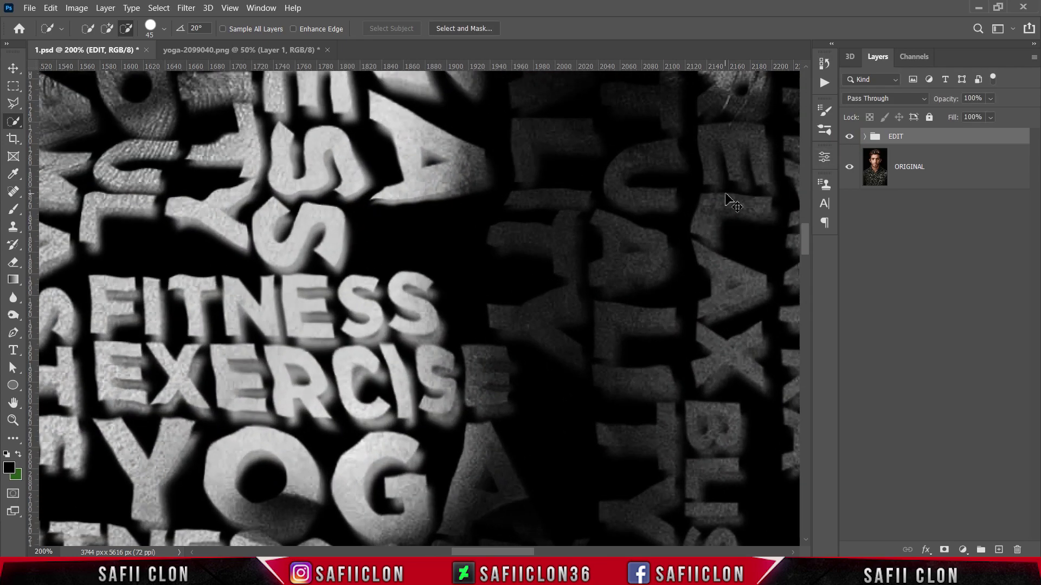
{"action": "key", "text": "ctrl+minus"}
{"action": "key", "text": "ctrl+minus"}
{"action": "key", "text": "ctrl+minus"}
{"action": "key", "text": "ctrl+minus"}
{"action": "key", "text": "ctrl+minus"}
{"action": "key", "text": "ctrl+minus"}
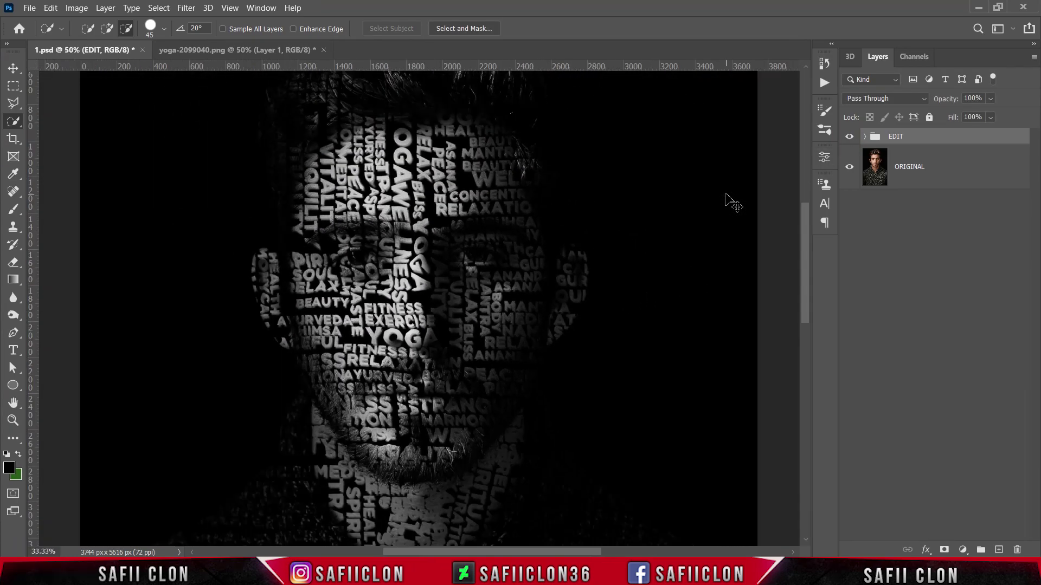
{"action": "scroll", "coordinate": [731, 202], "scroll_direction": "down", "scroll_amount": 3}
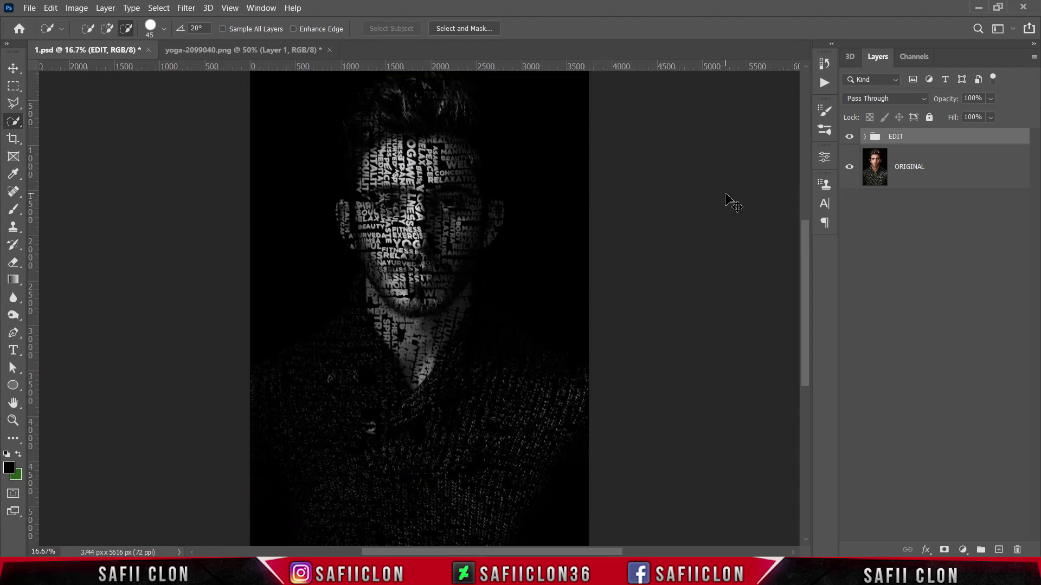
{"action": "key", "text": "ctrl+minus"}
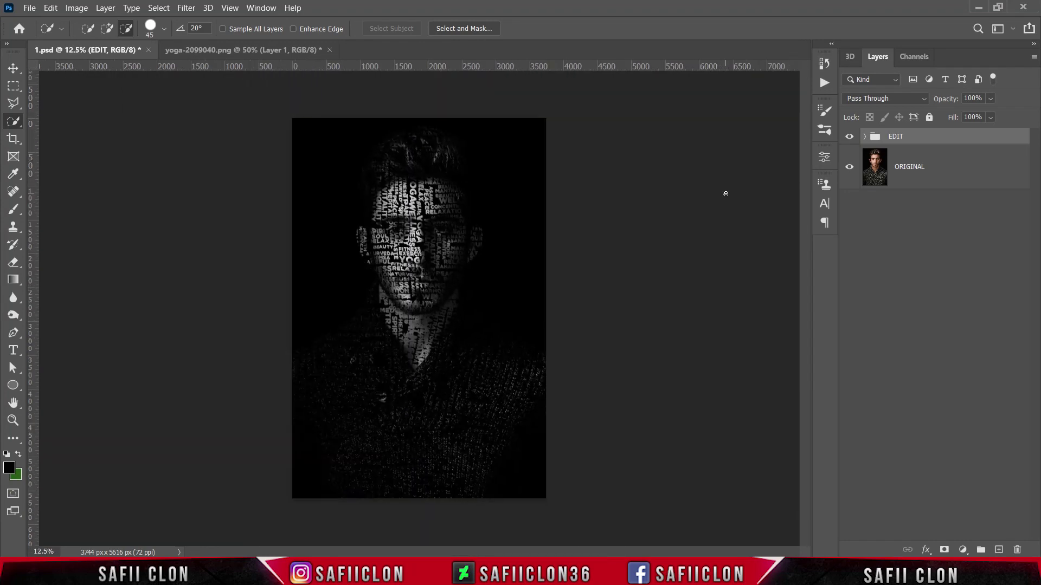